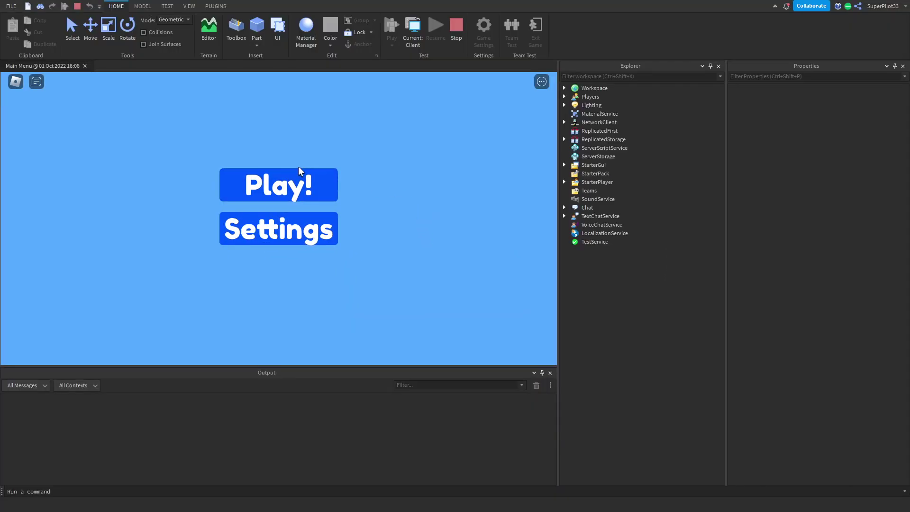
{"action": "left_click", "coordinate": [298, 172]}
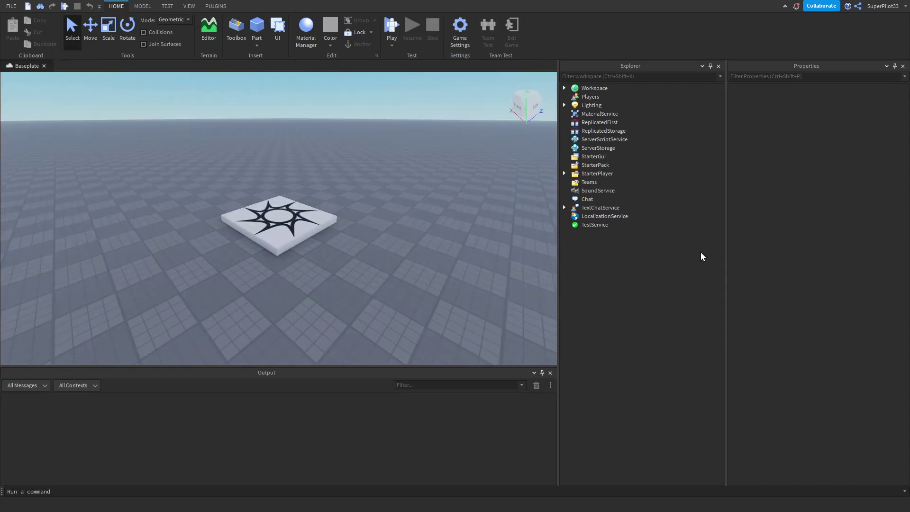
Insert a ScreenGui into StarterGui and turn off its ResetOnSpawn property.
{"action": "left_click", "coordinate": [601, 157]}
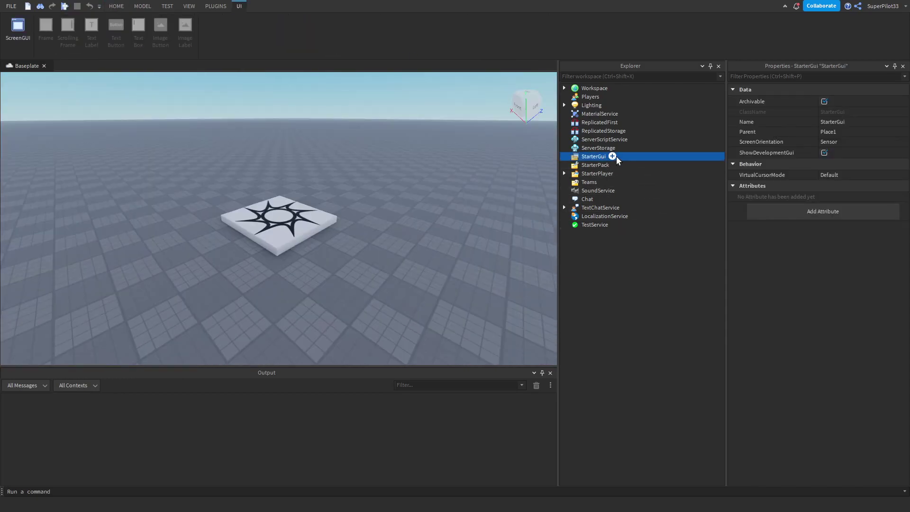
{"action": "left_click", "coordinate": [613, 156]}
{"action": "left_click", "coordinate": [609, 199]}
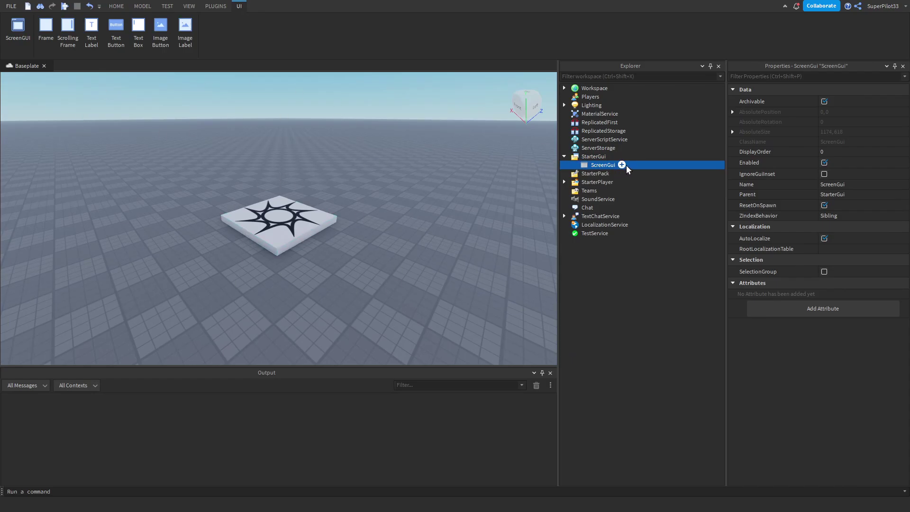
{"action": "left_click", "coordinate": [825, 205]}
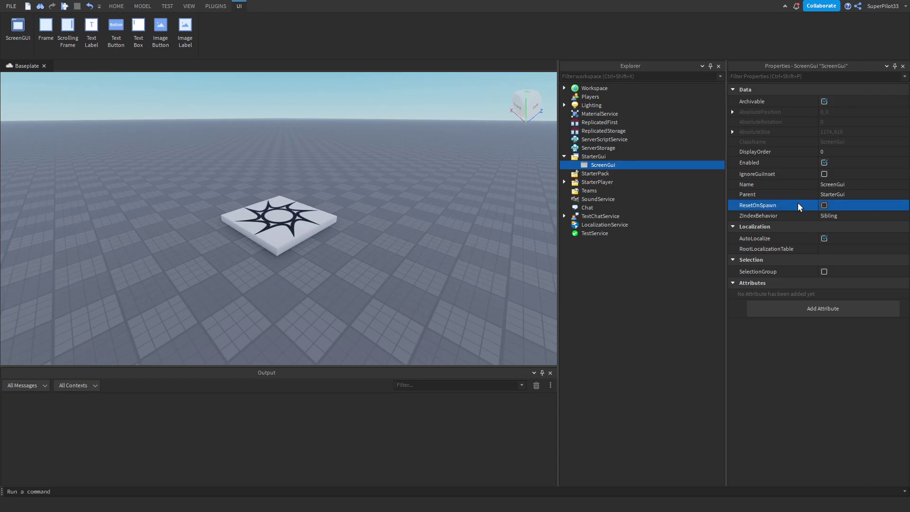
Insert a Frame into the ScreenGui.
{"action": "left_click", "coordinate": [622, 165]}
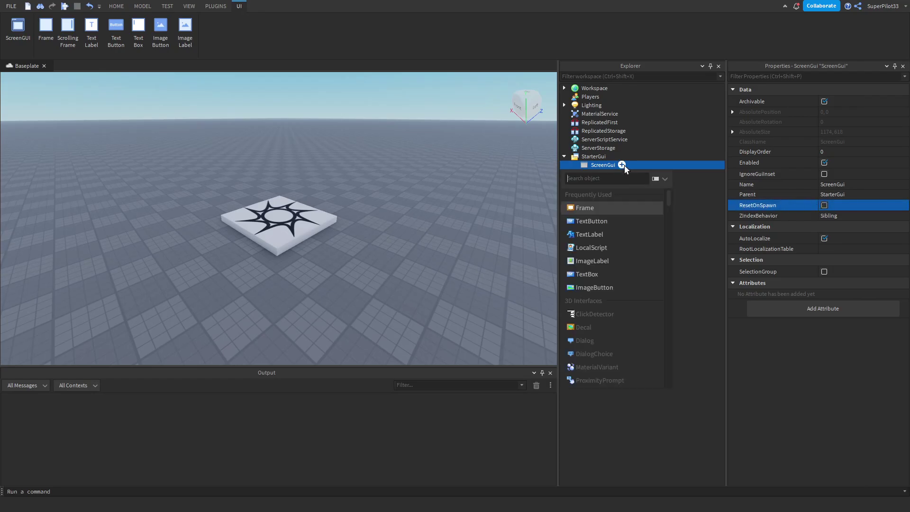
{"action": "left_click", "coordinate": [616, 209]}
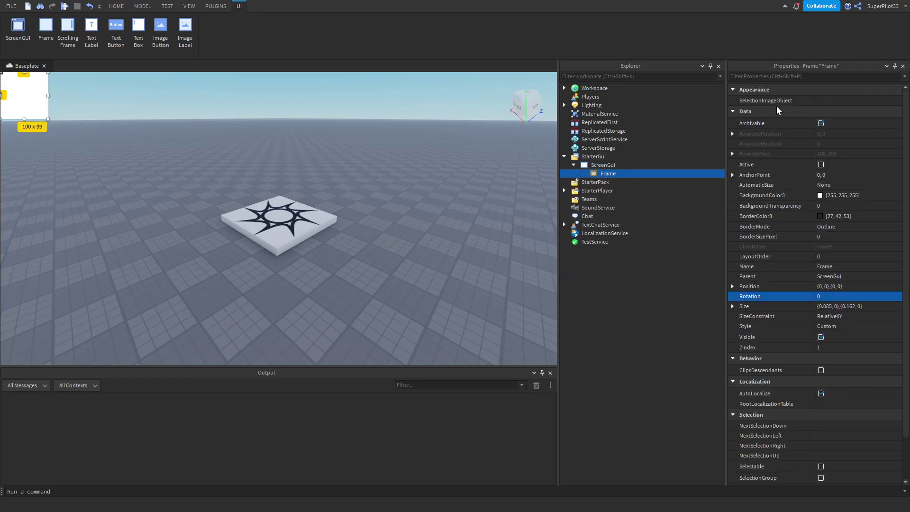
Hide the Explorer and Properties windows and show them again.
{"action": "left_click", "coordinate": [189, 7]}
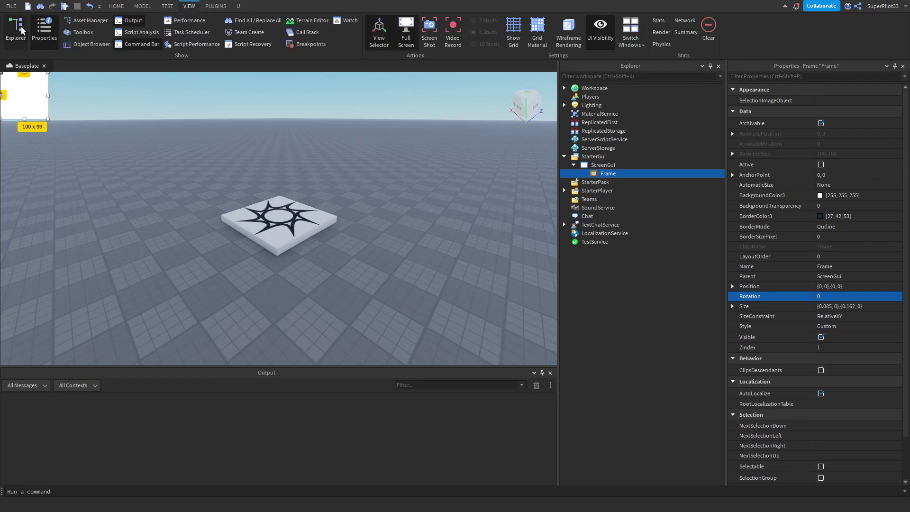
{"action": "left_click", "coordinate": [16, 27]}
{"action": "left_click", "coordinate": [44, 27]}
{"action": "left_click", "coordinate": [16, 27]}
{"action": "left_click", "coordinate": [44, 27]}
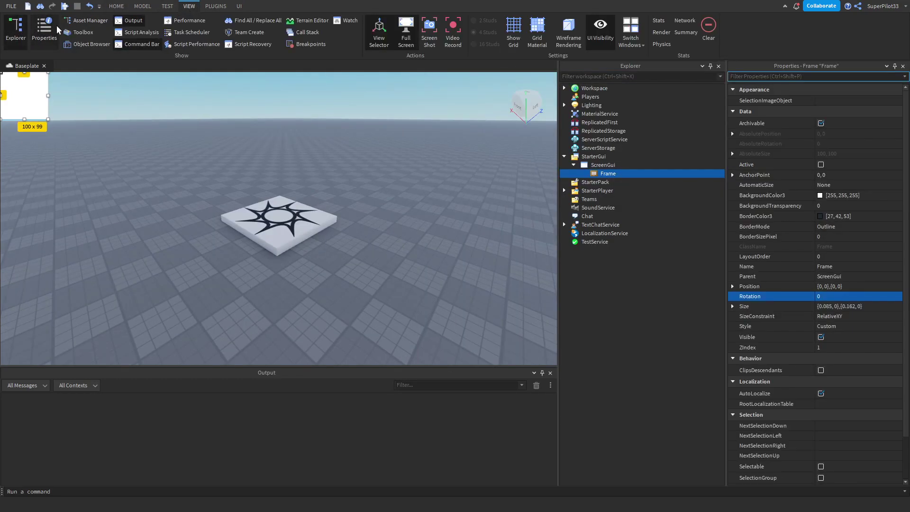
{"action": "left_click", "coordinate": [116, 6]}
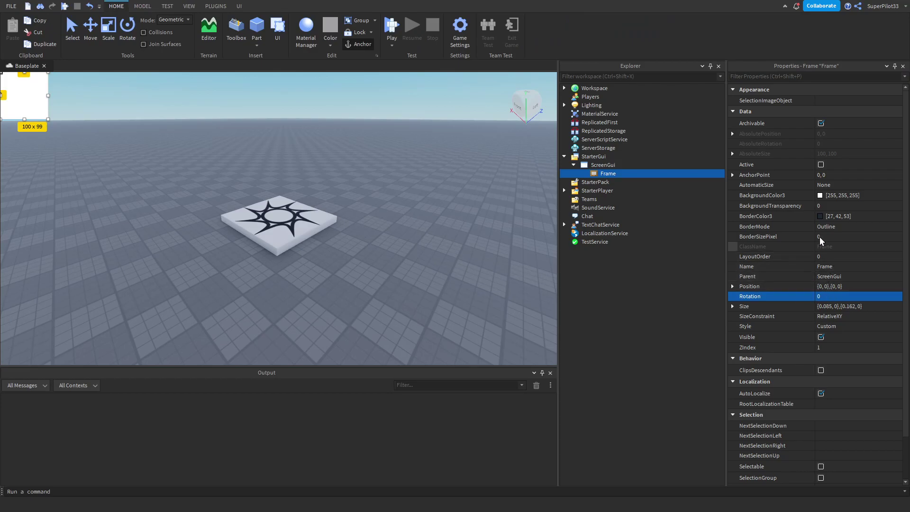
Set the Frame's Size to {1, 0},{1, 0} and enable IgnoreGuiInset on the ScreenGui.
{"action": "left_click", "coordinate": [859, 306]}
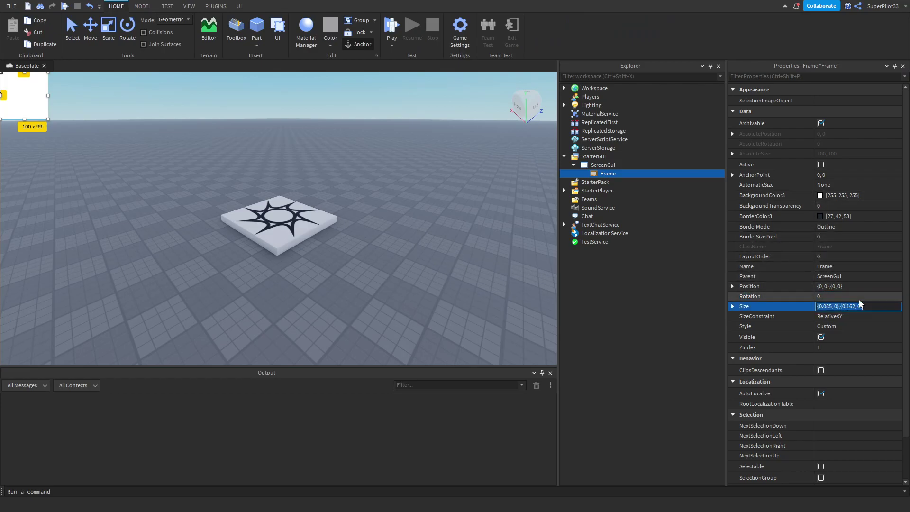
{"action": "type", "text": "1,"}
{"action": "type", "text": "0,1,0o"}
{"action": "key", "text": "Return"}
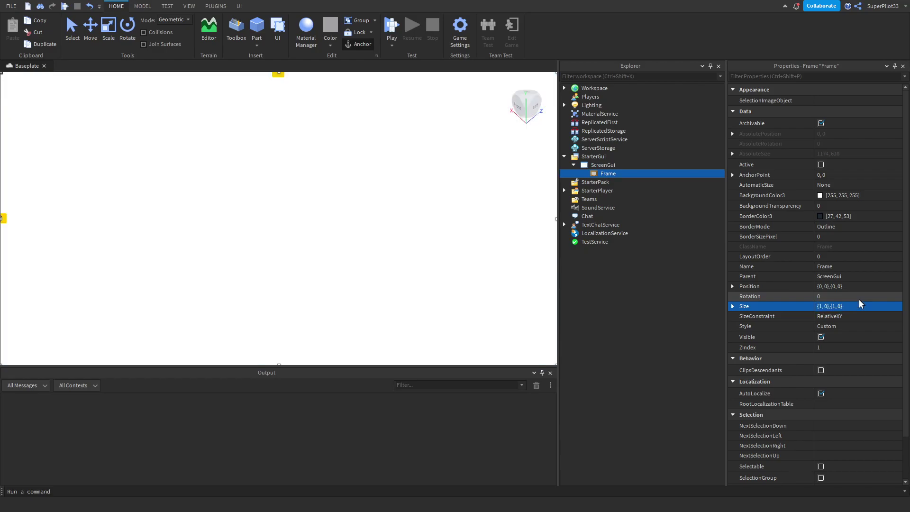
{"action": "left_click", "coordinate": [616, 165]}
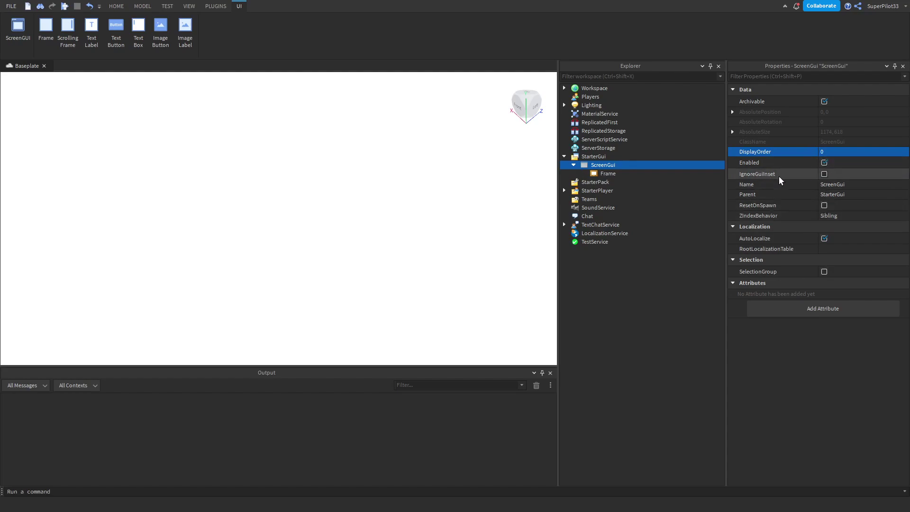
{"action": "left_click", "coordinate": [824, 175]}
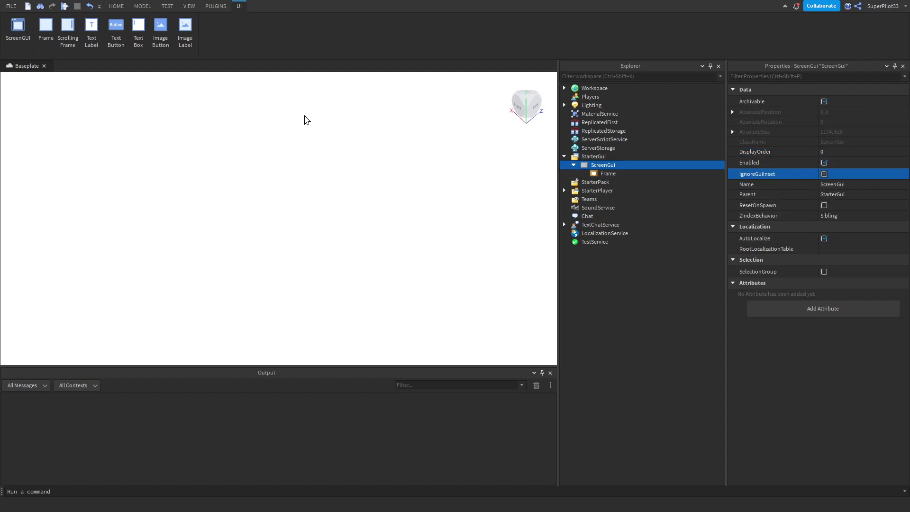
Set the Frame's BackgroundColor3 to the light blue basic color [85, 170, 255].
{"action": "left_click", "coordinate": [603, 173]}
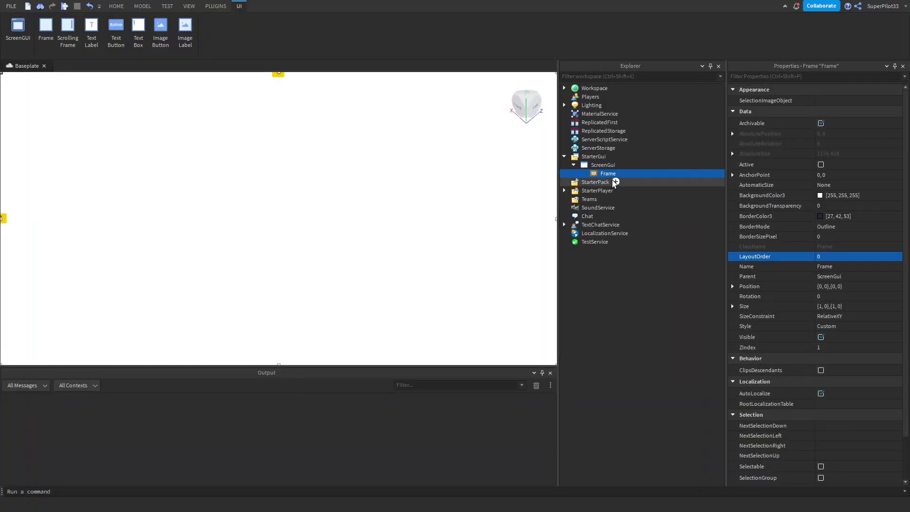
{"action": "left_click", "coordinate": [821, 197]}
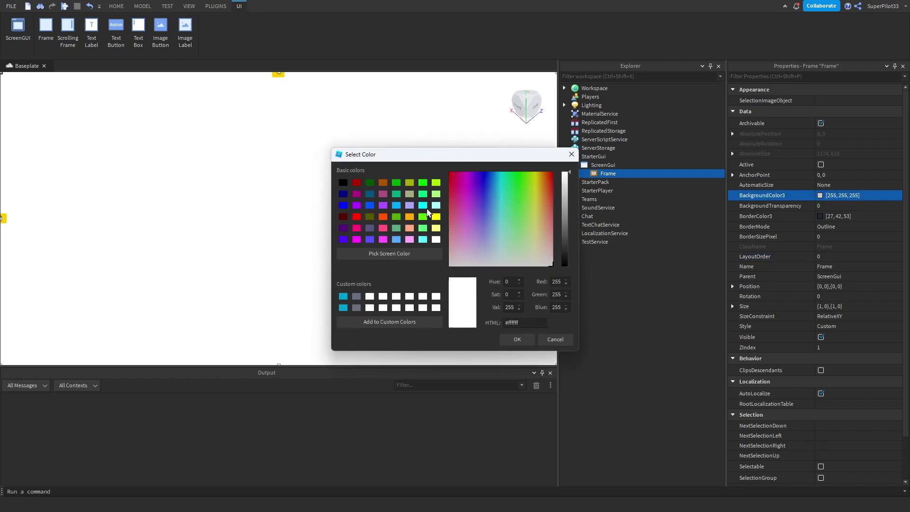
{"action": "left_click", "coordinate": [423, 207]}
{"action": "left_click", "coordinate": [396, 239]}
{"action": "left_click", "coordinate": [517, 340]}
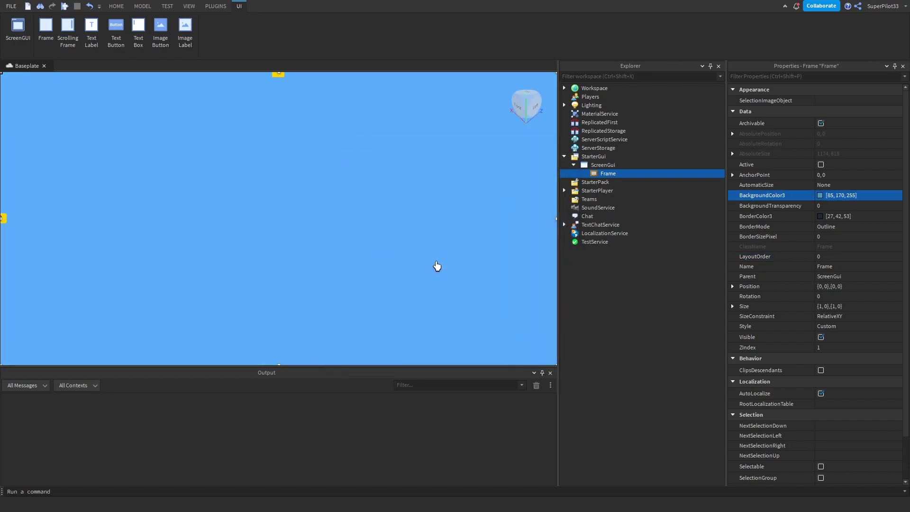
Insert a TextButton into the Frame, about 250 x 70 pixels, centred horizontally slightly above the middle of the screen.
{"action": "left_click", "coordinate": [624, 174]}
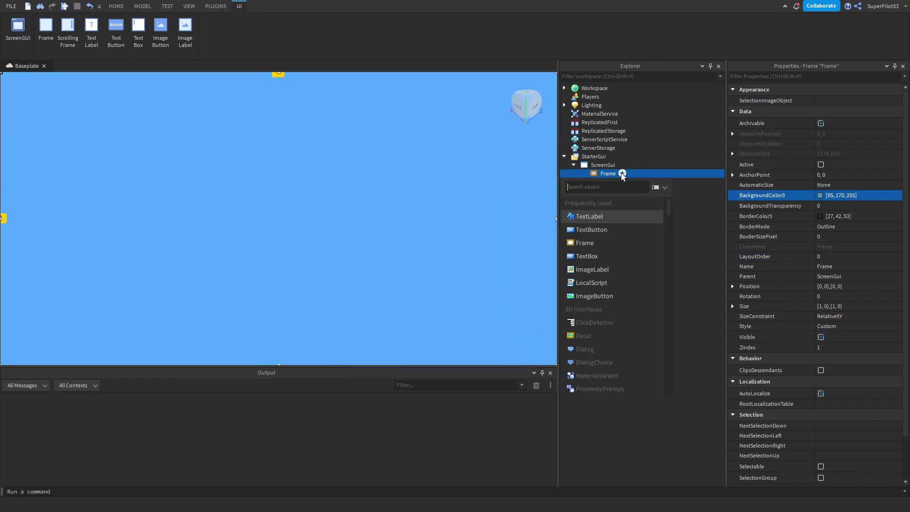
{"action": "left_click", "coordinate": [590, 230]}
{"action": "left_click_drag", "start_coordinate": [95, 95], "coordinate": [294, 193]}
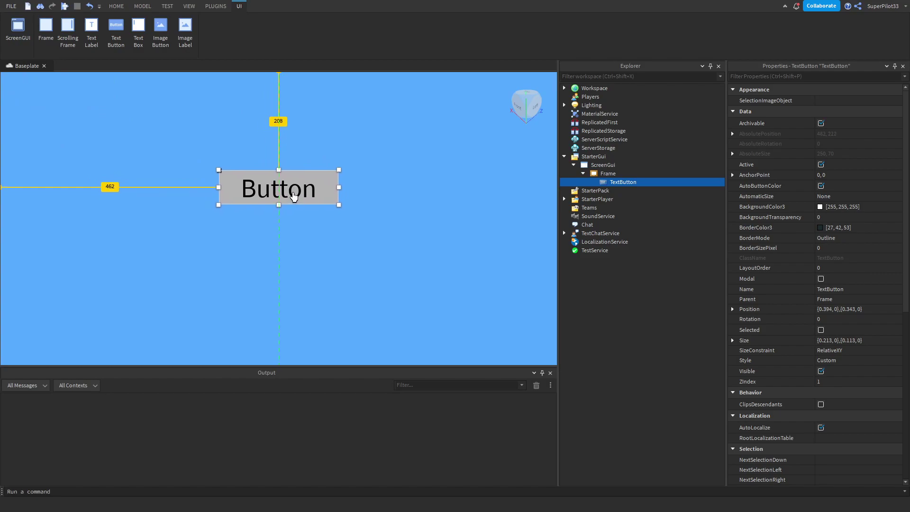
Change the TextButton's text to "Play!".
{"action": "double_click", "coordinate": [294, 193]}
{"action": "double_click", "coordinate": [304, 185]}
{"action": "type", "text": "Play!"}
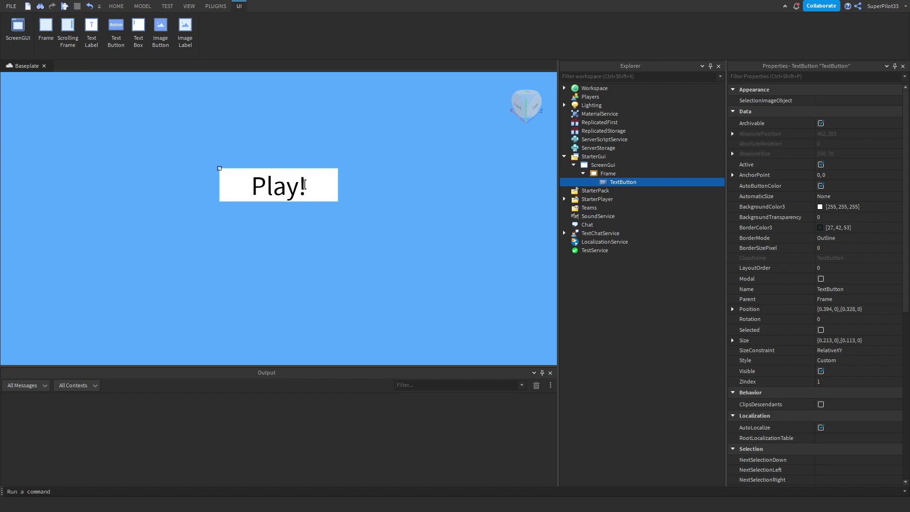
{"action": "key", "text": "Return"}
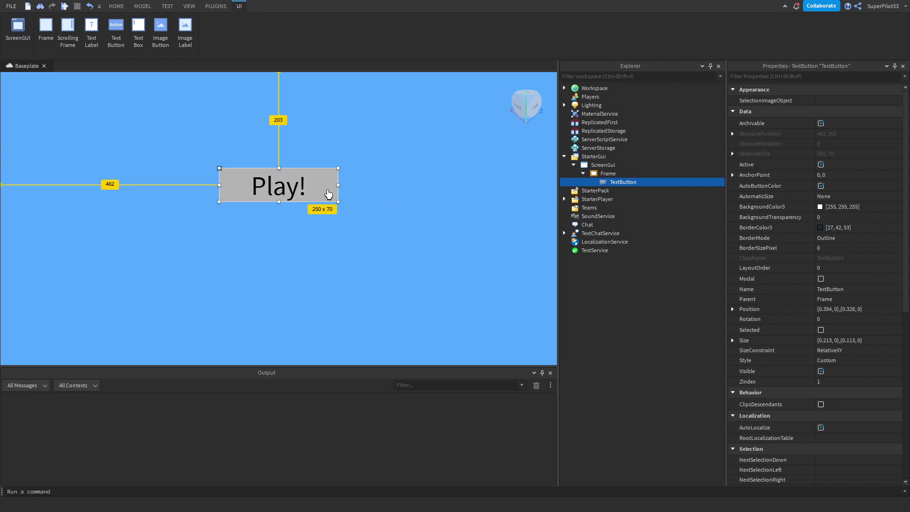
Set the Play! button's FontFace to Luckiest Guy, try the bold style, and make the text italic.
{"action": "scroll", "coordinate": [806, 223], "scroll_direction": "down", "scroll_amount": 10}
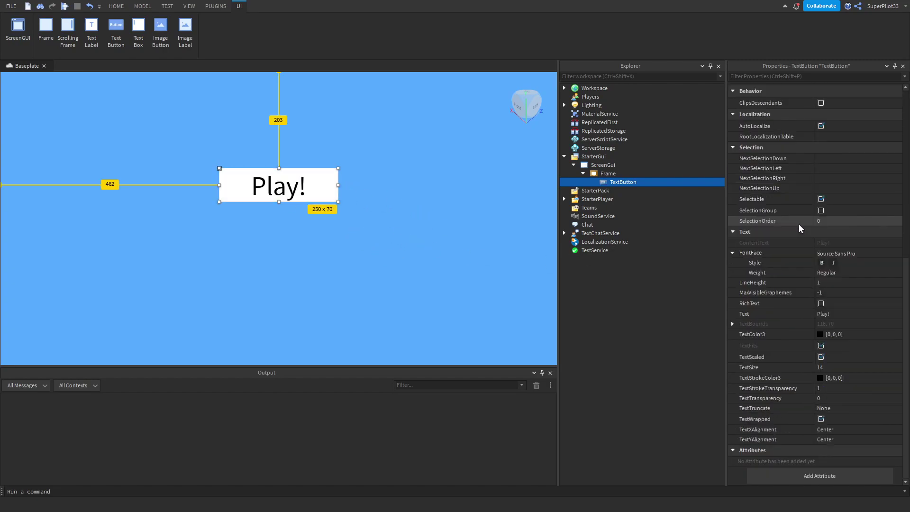
{"action": "left_click", "coordinate": [857, 255]}
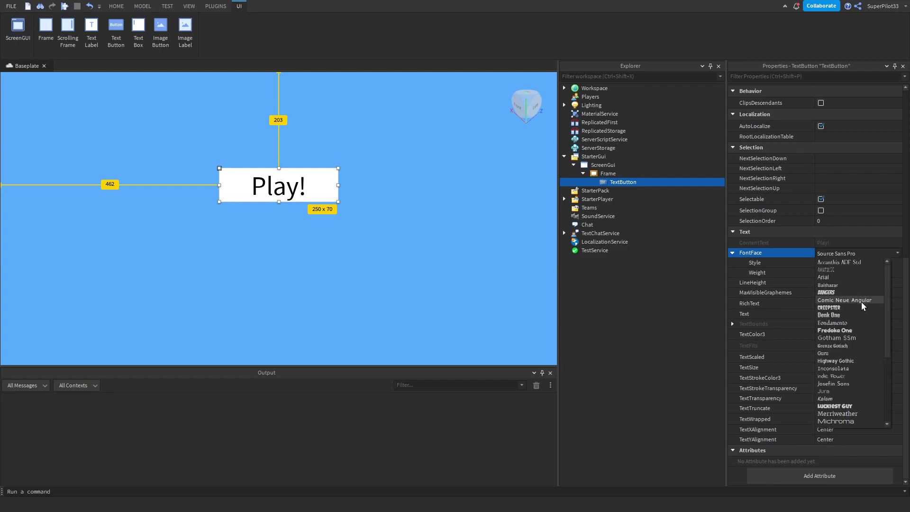
{"action": "scroll", "coordinate": [860, 303], "scroll_direction": "down", "scroll_amount": 5}
{"action": "left_click", "coordinate": [855, 295]}
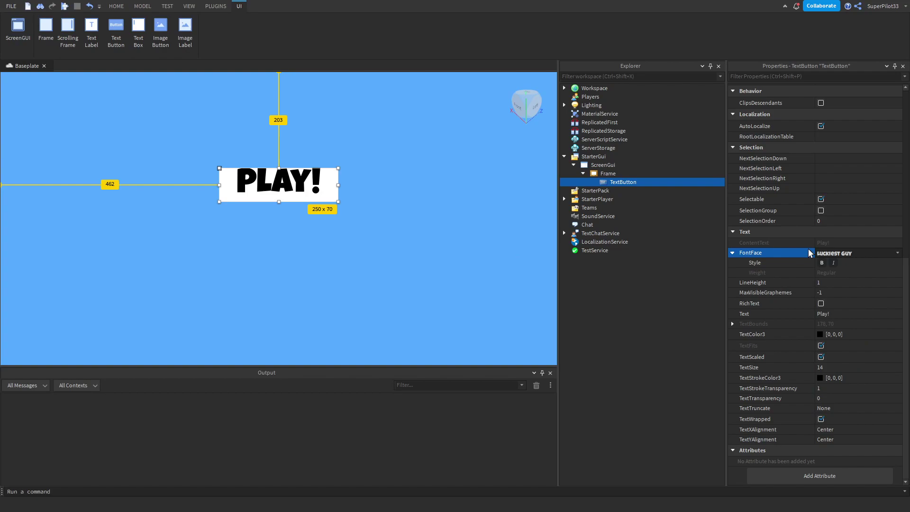
{"action": "left_click", "coordinate": [823, 263]}
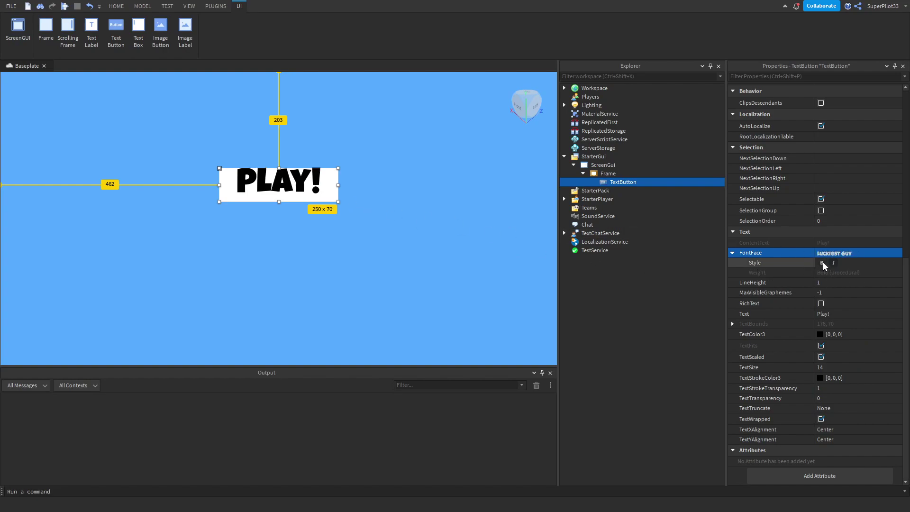
{"action": "left_click", "coordinate": [833, 263]}
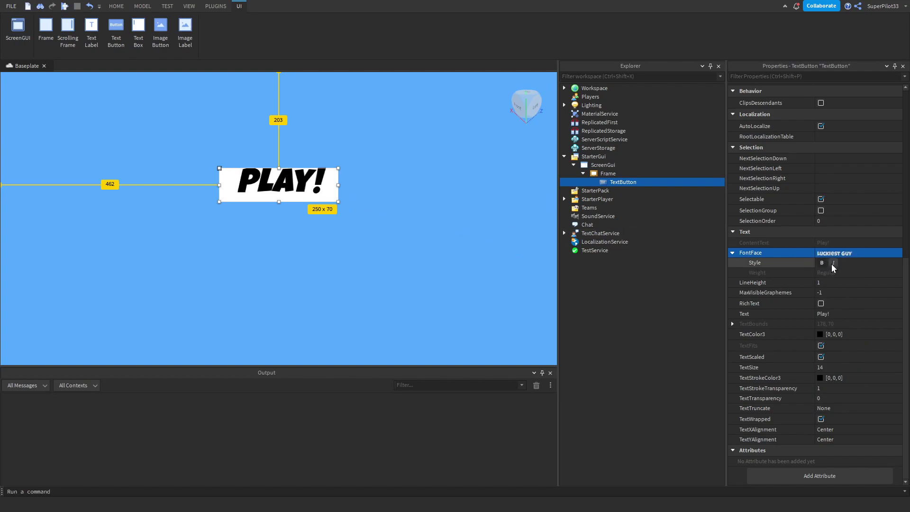
Set the Play! button's TextColor3 to white [255, 255, 255].
{"action": "left_click", "coordinate": [820, 334]}
{"action": "left_click_drag", "start_coordinate": [560, 201], "coordinate": [578, 124]}
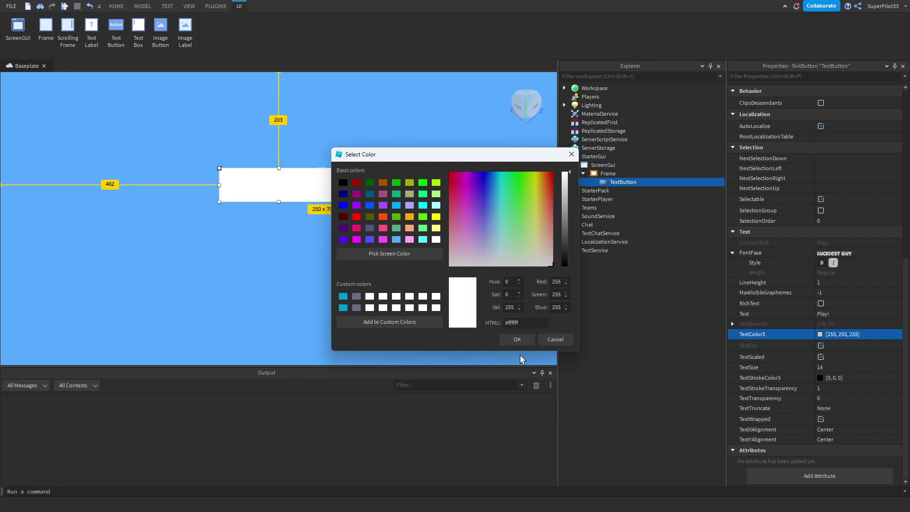
{"action": "left_click", "coordinate": [517, 339]}
Set the Play! button's BackgroundColor3 to the strong blue [0, 85, 255].
{"action": "scroll", "coordinate": [875, 295], "scroll_direction": "up", "scroll_amount": 10}
{"action": "left_click", "coordinate": [848, 217]}
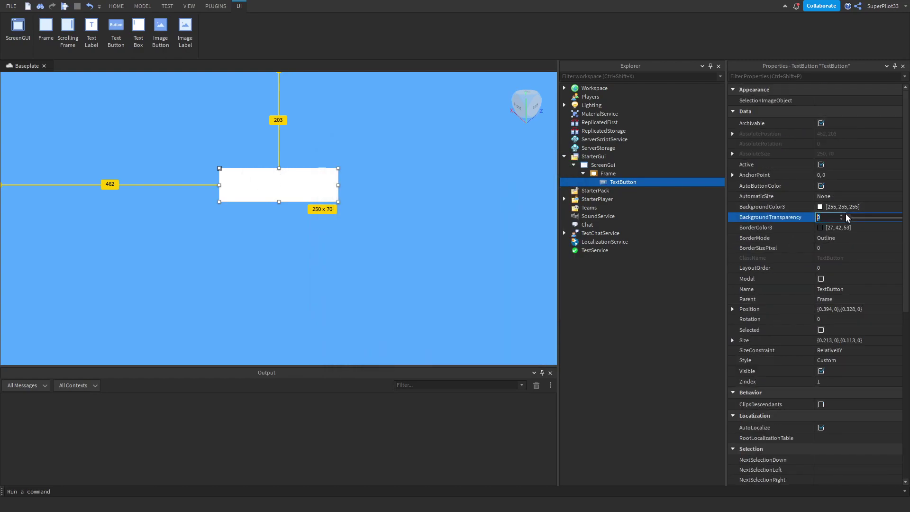
{"action": "left_click", "coordinate": [820, 207]}
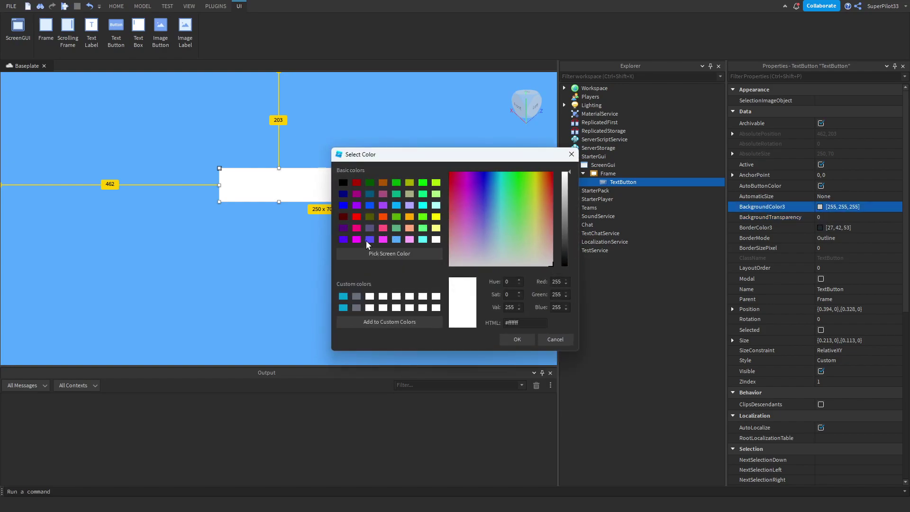
{"action": "left_click", "coordinate": [369, 239]}
{"action": "key", "text": "Return"}
{"action": "left_click", "coordinate": [391, 178]}
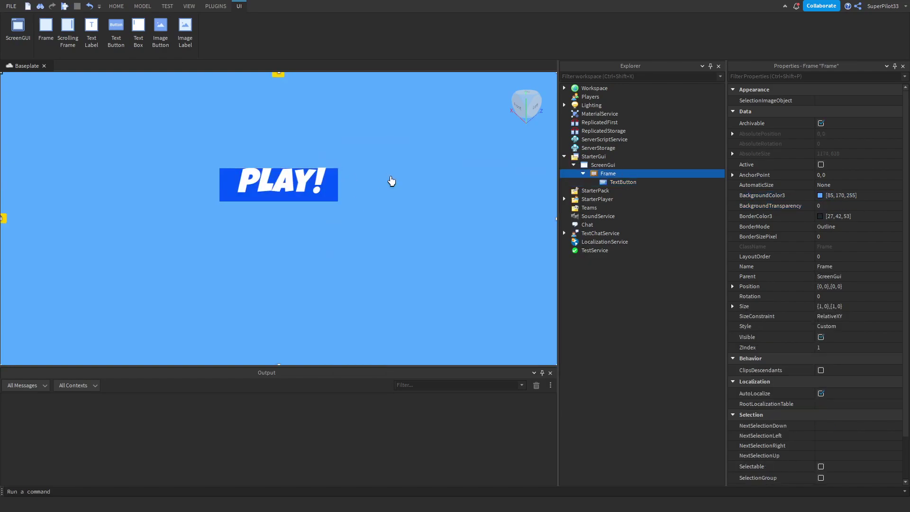
Remove the italic style from the Play! button's text and set its FontFace to Fredoka One.
{"action": "key", "text": "ctrl+z"}
{"action": "scroll", "coordinate": [820, 307], "scroll_direction": "down", "scroll_amount": 10}
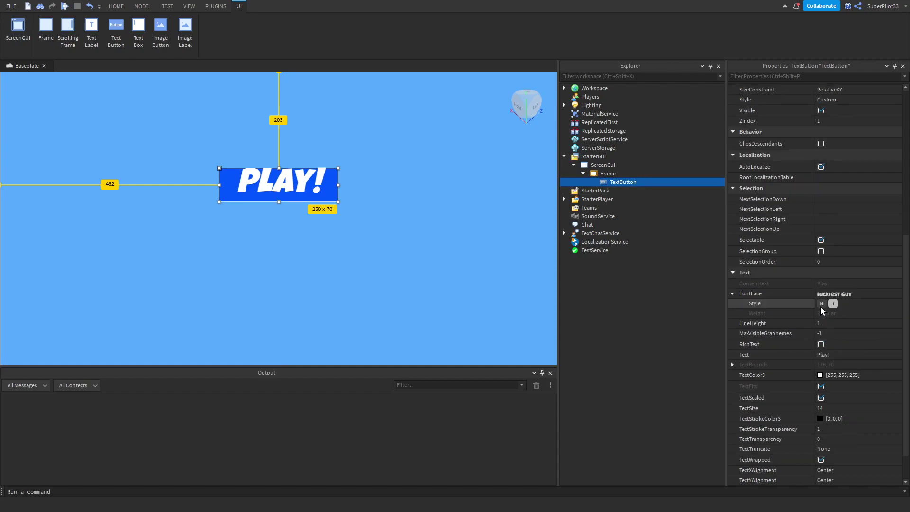
{"action": "left_click", "coordinate": [831, 255]}
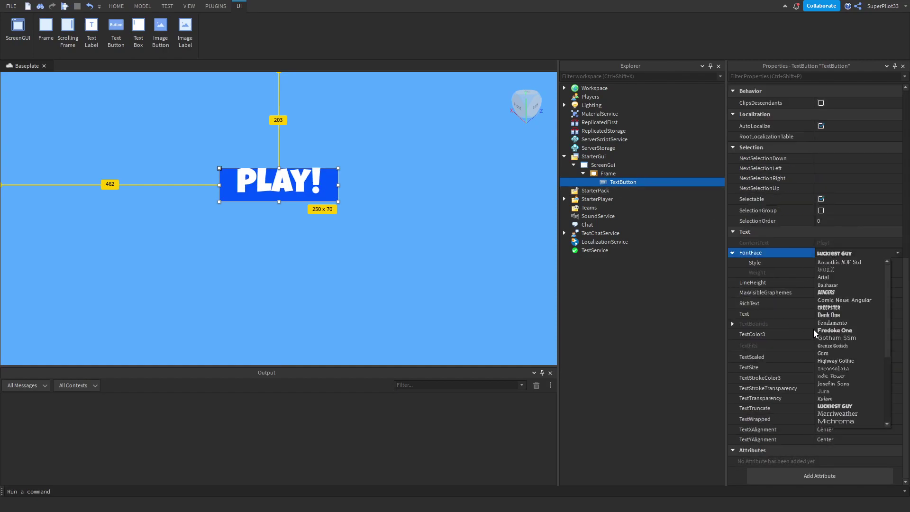
{"action": "scroll", "coordinate": [813, 329], "scroll_direction": "down", "scroll_amount": 3}
{"action": "scroll", "coordinate": [832, 339], "scroll_direction": "up", "scroll_amount": 3}
{"action": "left_click", "coordinate": [841, 330]}
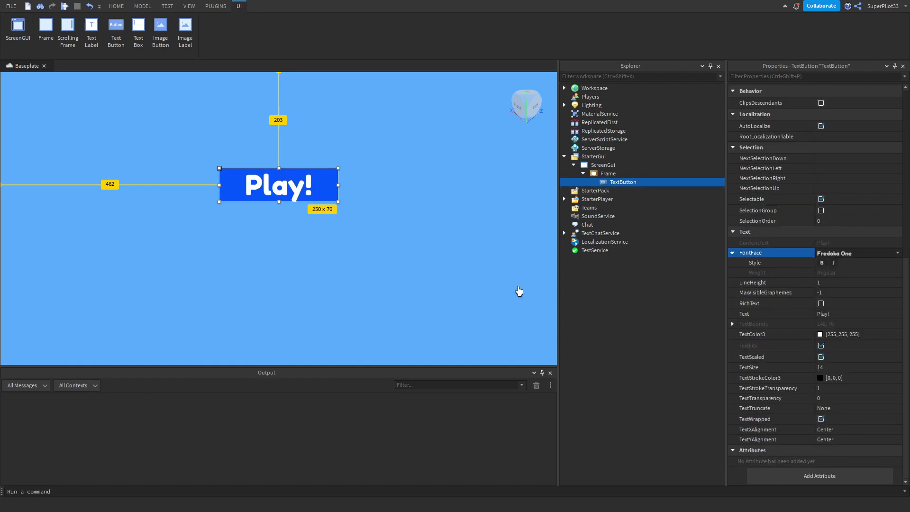
Round the Play! button's corners by inserting a UICorner into the TextButton.
{"action": "left_click", "coordinate": [260, 197]}
{"action": "left_click", "coordinate": [282, 192]}
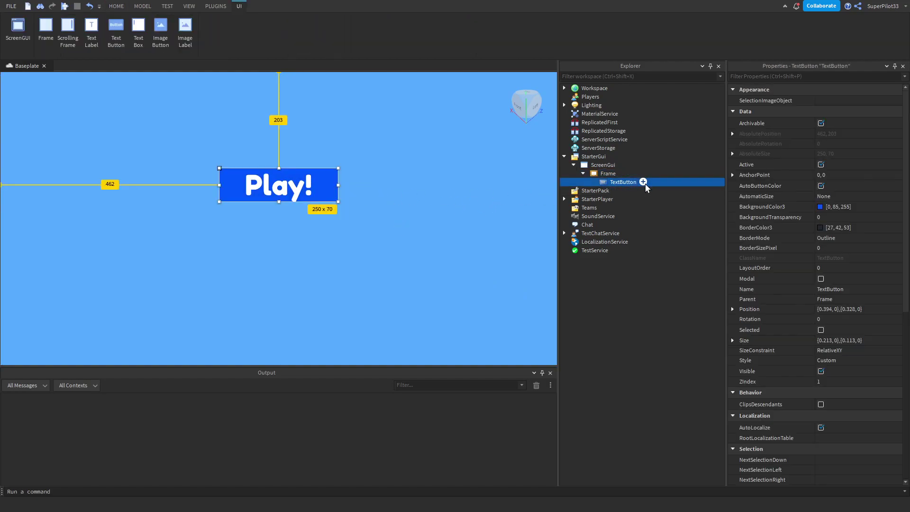
{"action": "left_click", "coordinate": [644, 183]}
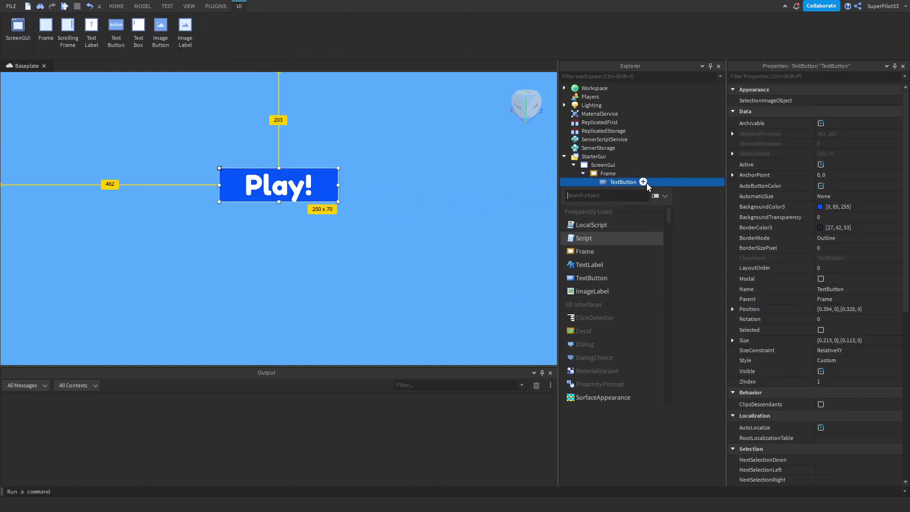
{"action": "type", "text": "uicorner"}
{"action": "left_click", "coordinate": [616, 216]}
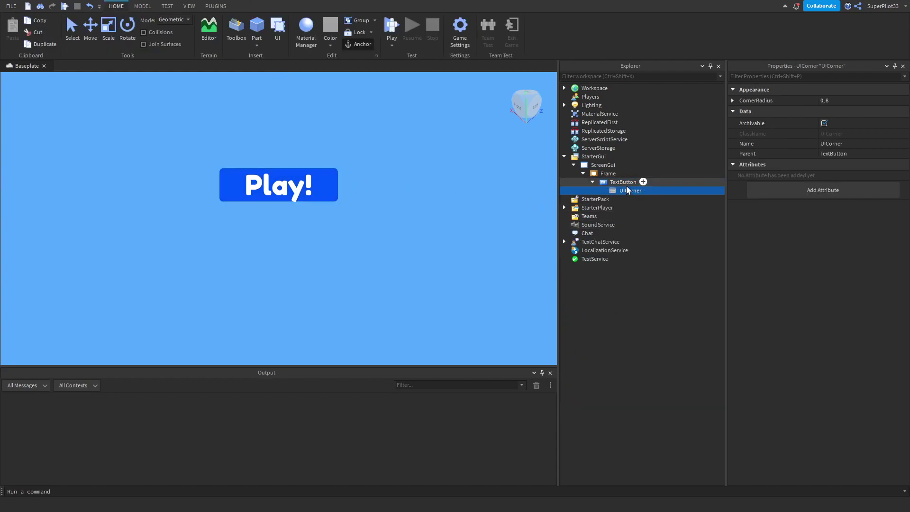
Rename the TextButton inside the Frame as Play.
{"action": "left_click", "coordinate": [592, 182]}
{"action": "left_click", "coordinate": [616, 182]}
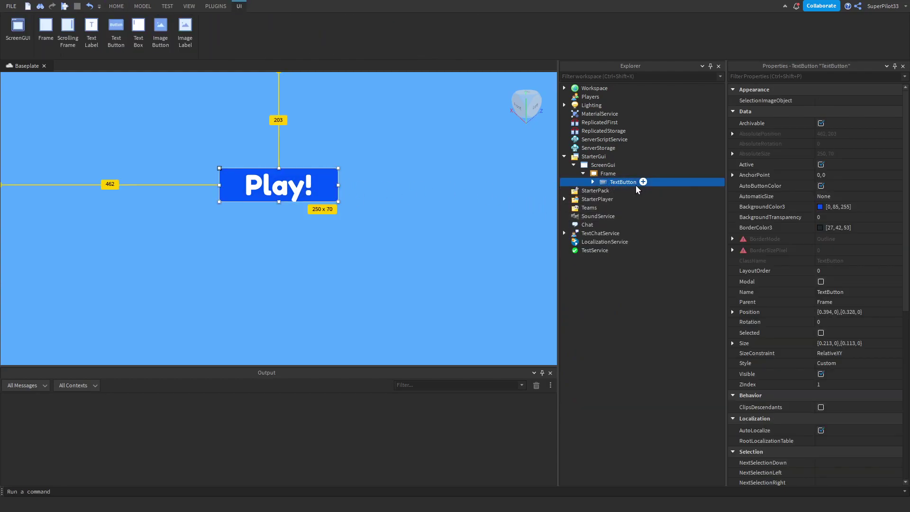
{"action": "left_click", "coordinate": [634, 184]}
{"action": "type", "text": "Play"}
{"action": "key", "text": "Return"}
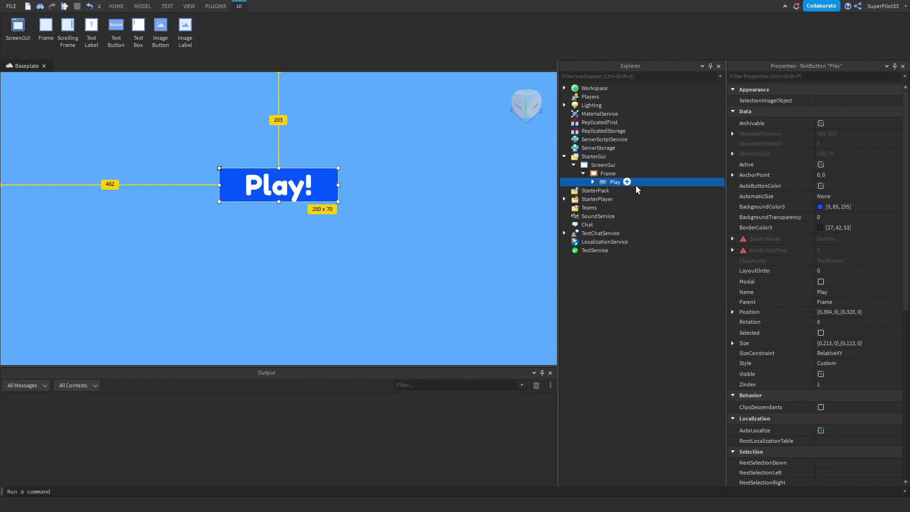
Duplicate the Play button and rename the copy as Settings.
{"action": "right_click", "coordinate": [605, 185]}
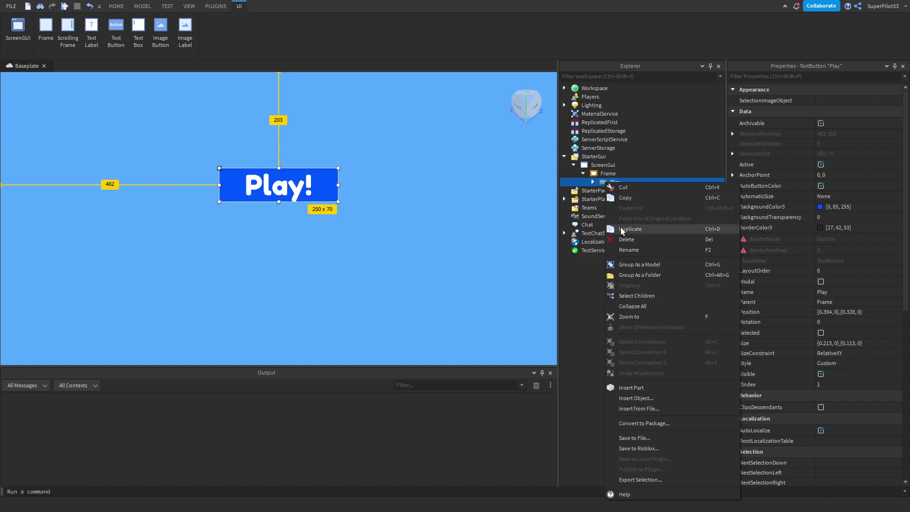
{"action": "left_click", "coordinate": [609, 229]}
{"action": "left_click", "coordinate": [621, 190]}
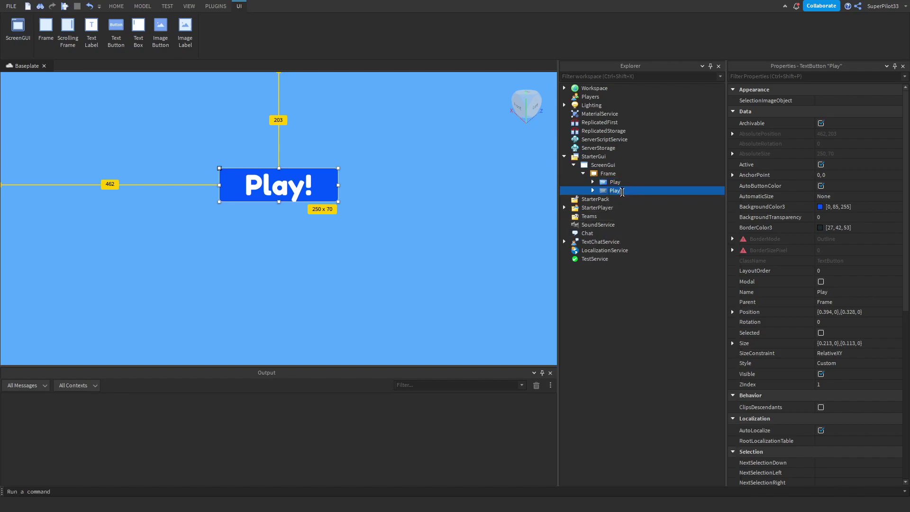
{"action": "type", "text": "Settings"}
{"action": "key", "text": "Return"}
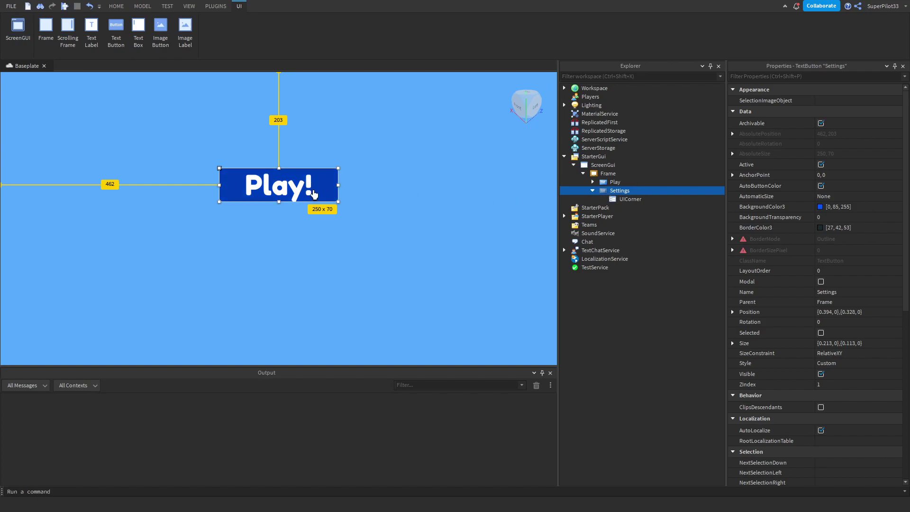
Move the duplicated button just below the Play! button and change its displayed text to "Settings".
{"action": "left_click_drag", "start_coordinate": [312, 198], "coordinate": [312, 239]}
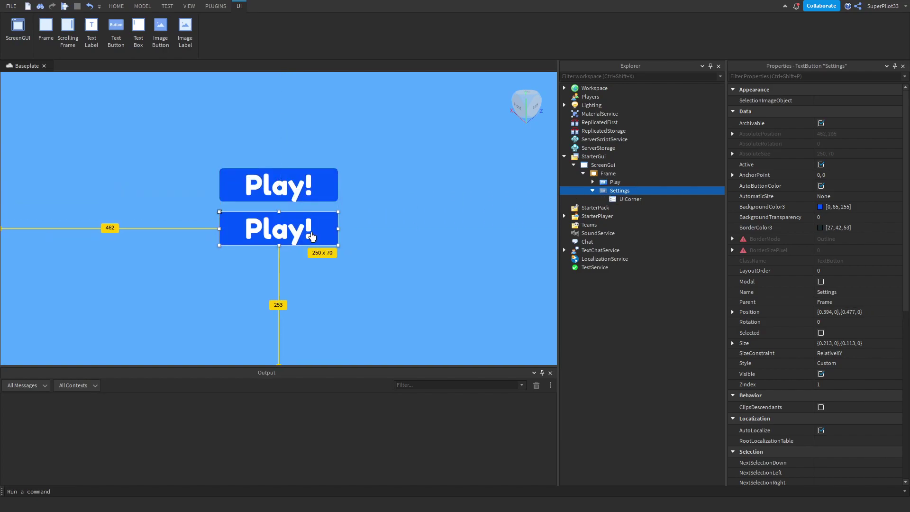
{"action": "double_click", "coordinate": [325, 232]}
{"action": "type", "text": "Settings"}
{"action": "key", "text": "Return"}
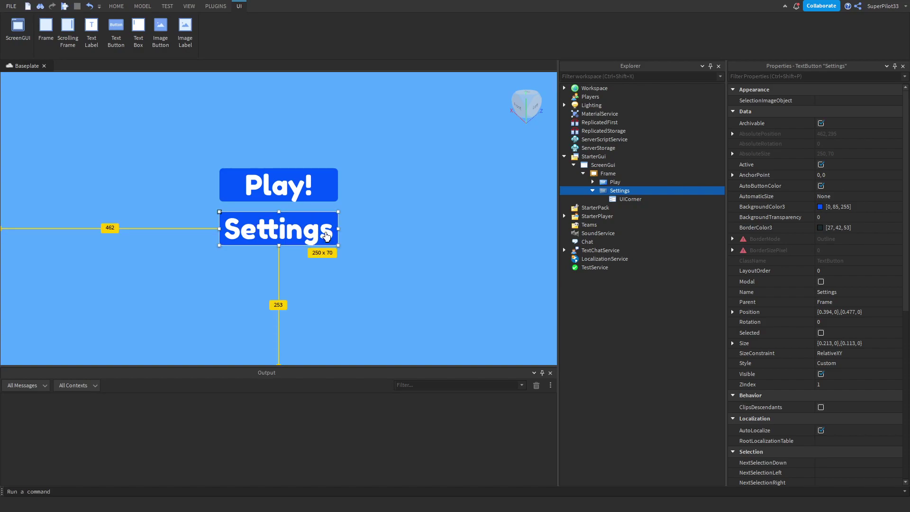
{"action": "left_click", "coordinate": [621, 190]}
{"action": "left_click", "coordinate": [593, 190]}
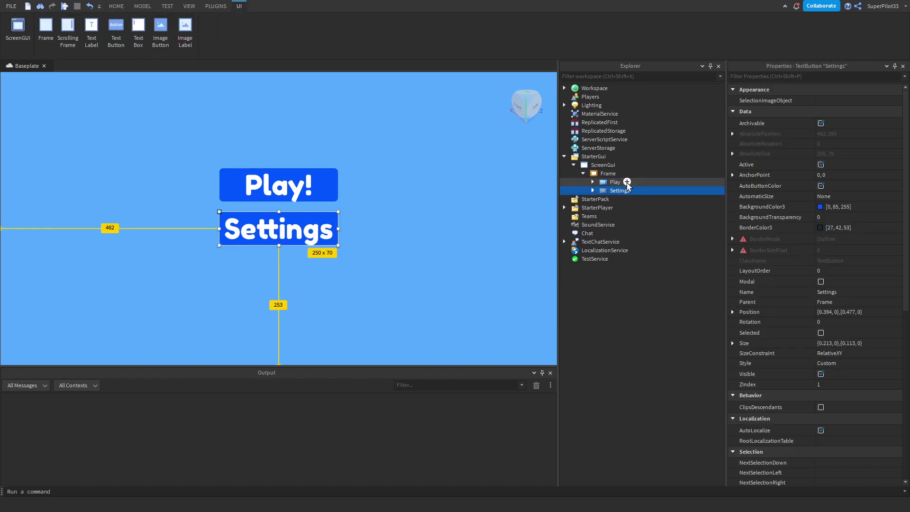
Insert a LocalScript into the Play button and clear its default code.
{"action": "left_click", "coordinate": [627, 182]}
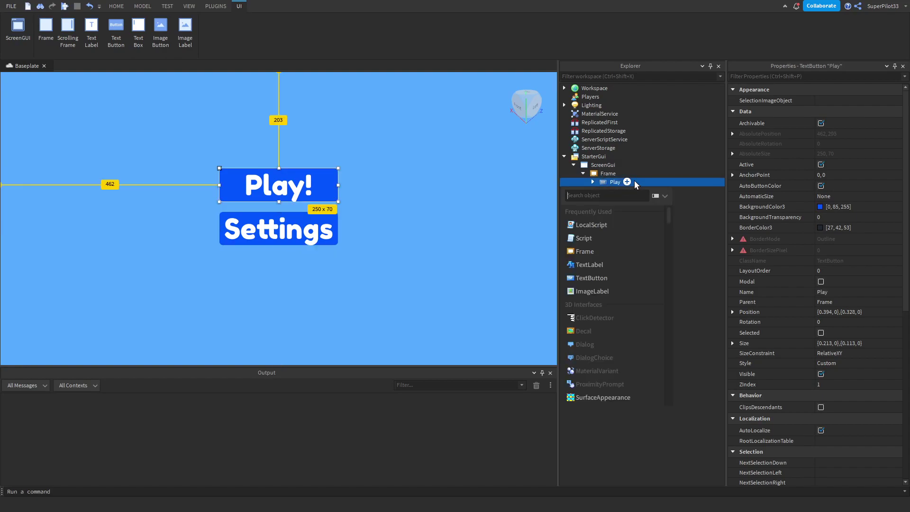
{"action": "type", "text": "local"}
{"action": "key", "text": "Return"}
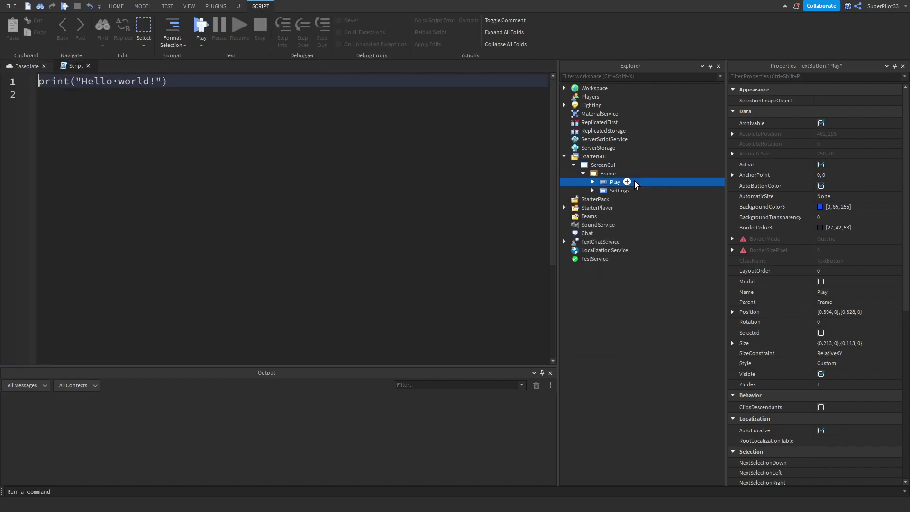
{"action": "left_click", "coordinate": [354, 165]}
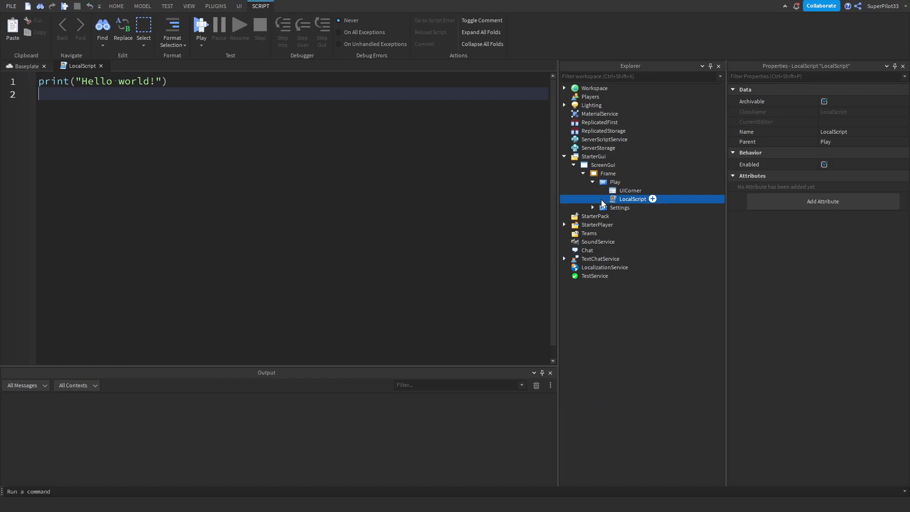
{"action": "key", "text": "ctrl+a"}
{"action": "key", "text": "BackSpace"}
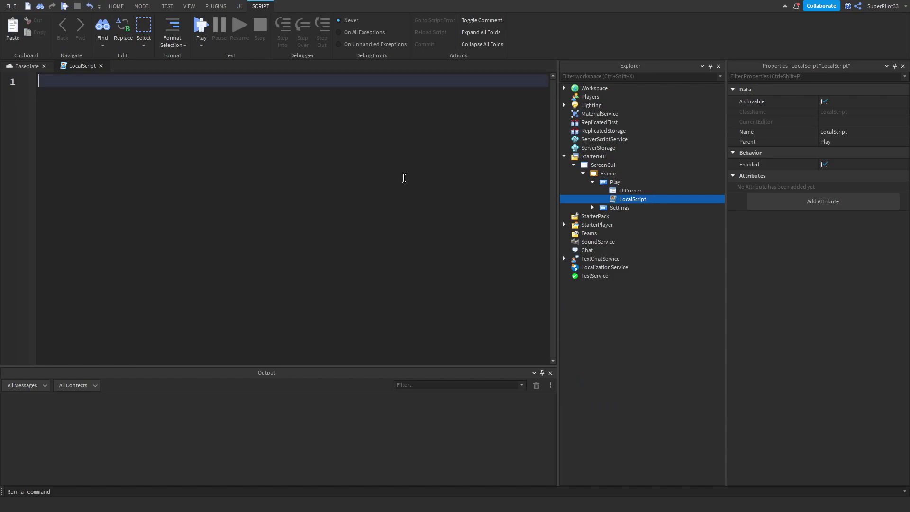
Declare button as script.Parent in the LocalScript and connect an empty function to button.MouseButton1Click.
{"action": "type", "text": "local button = script.Parent"}
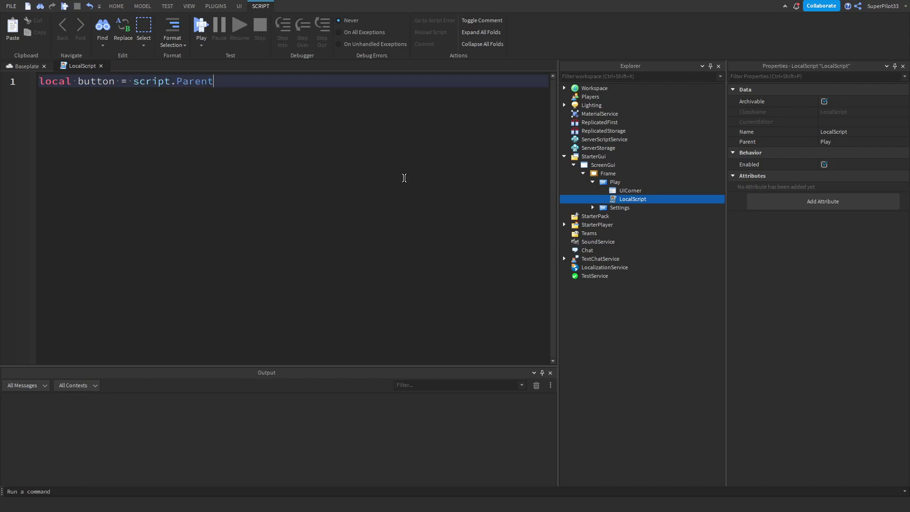
{"action": "key", "text": "Return"}
{"action": "type", "text": "button.MouseButton1Click:"}
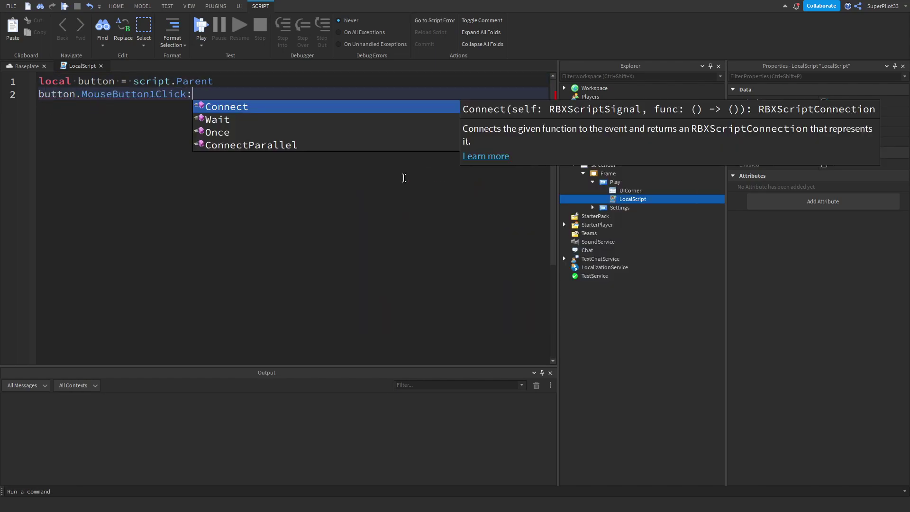
{"action": "key", "text": "Return"}
{"action": "type", "text": "(fun"}
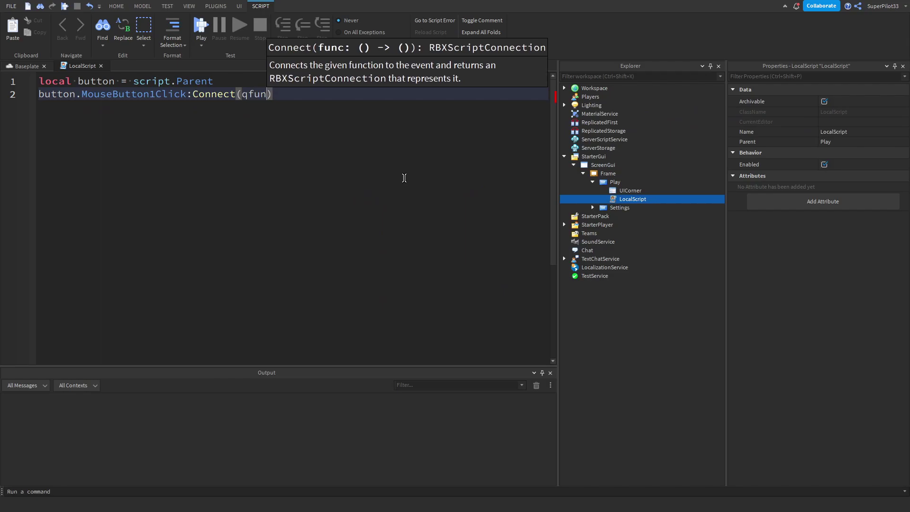
{"action": "key", "text": "BackSpace"}
{"action": "key", "text": "BackSpace"}
{"action": "key", "text": "Tab"}
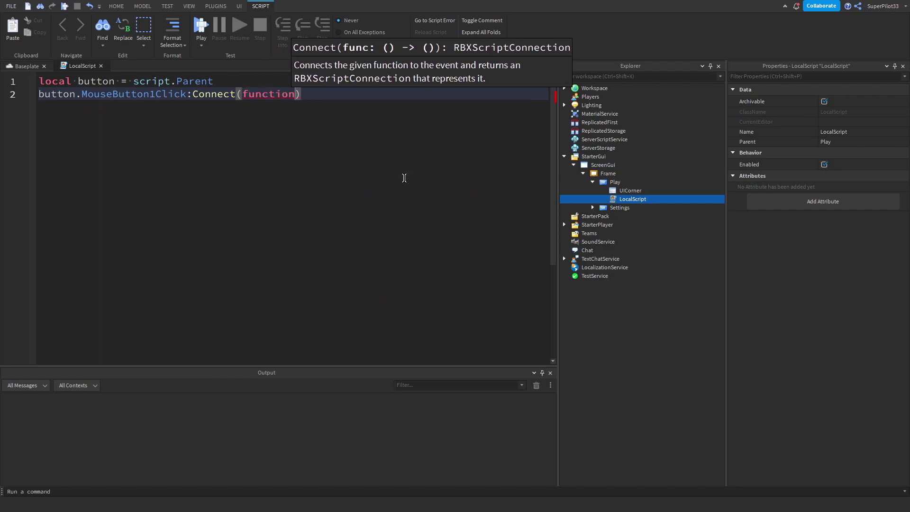
{"action": "key", "text": "Right"}
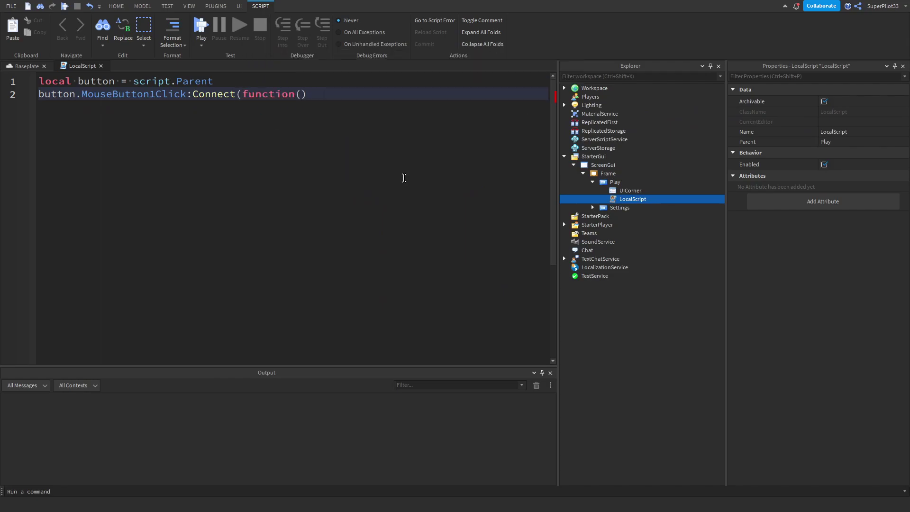
{"action": "key", "text": "Return"}
{"action": "key", "text": "Return"}
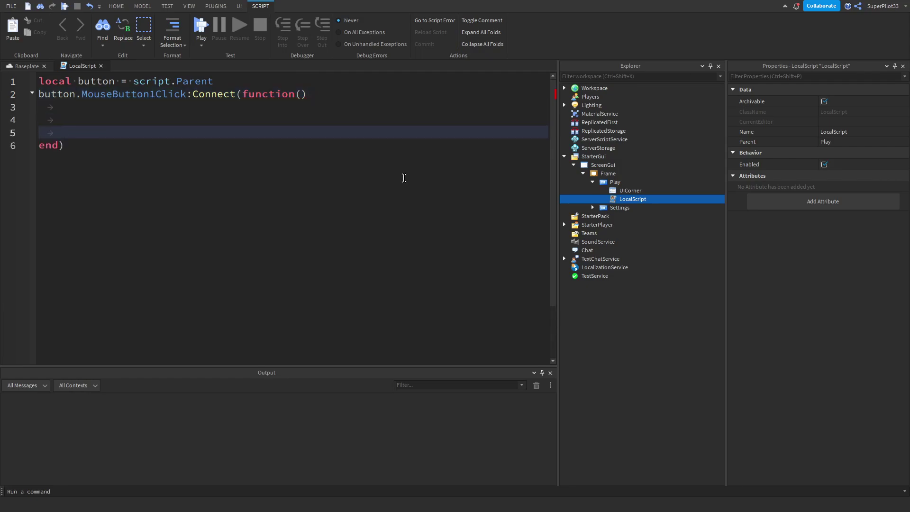
{"action": "key", "text": "Return"}
{"action": "key", "text": "Up"}
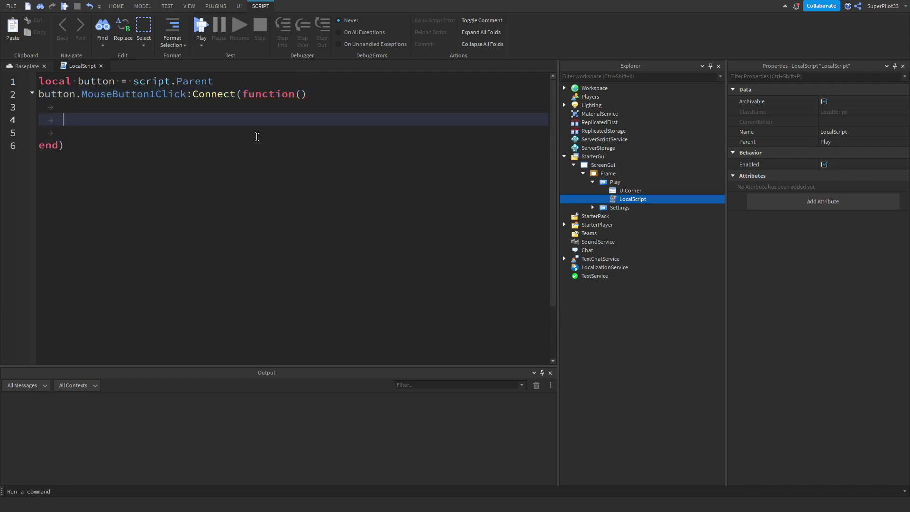
Add script.Parent.Parent.Visible = false inside the click function and close the script.
{"action": "type", "text": "script.Parent.parent.Visible = false"}
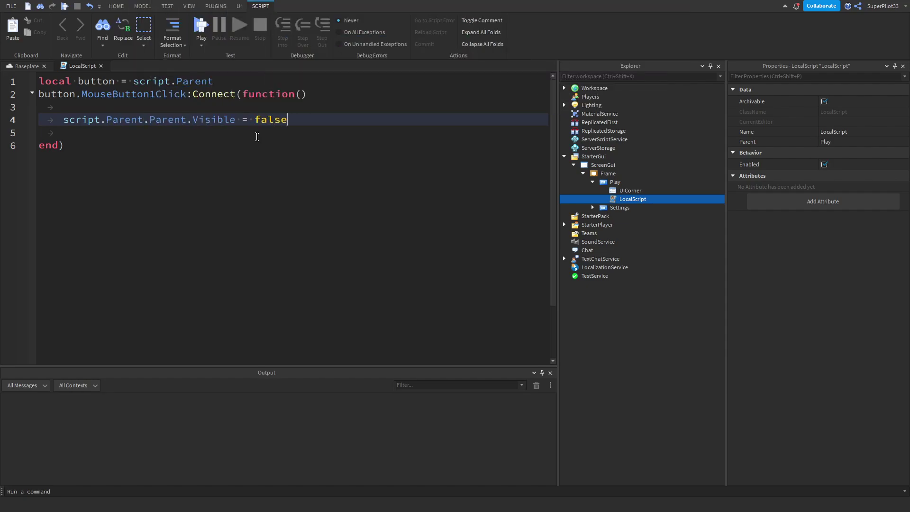
{"action": "left_click", "coordinate": [101, 66]}
{"action": "left_click", "coordinate": [455, 189]}
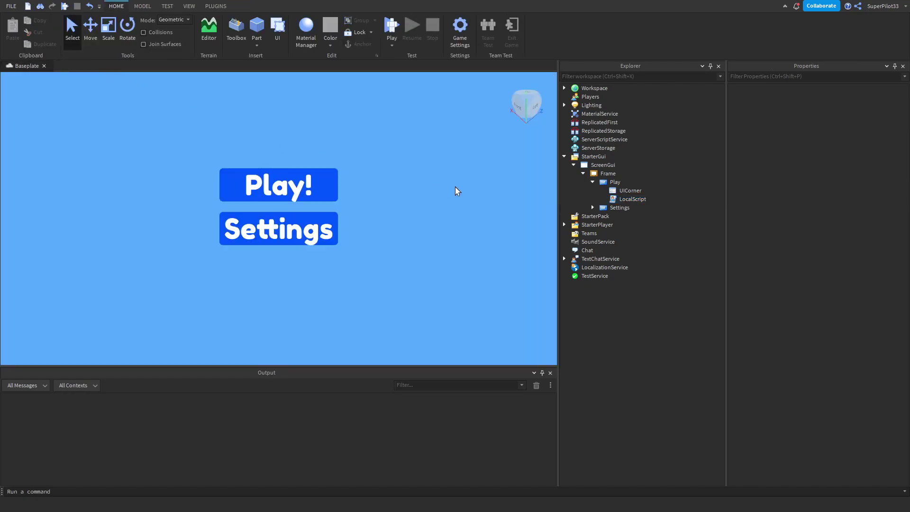
Insert a new Frame inside the main menu Frame and rename it SettingsFrame.
{"action": "left_click", "coordinate": [592, 182]}
{"action": "left_click", "coordinate": [593, 191]}
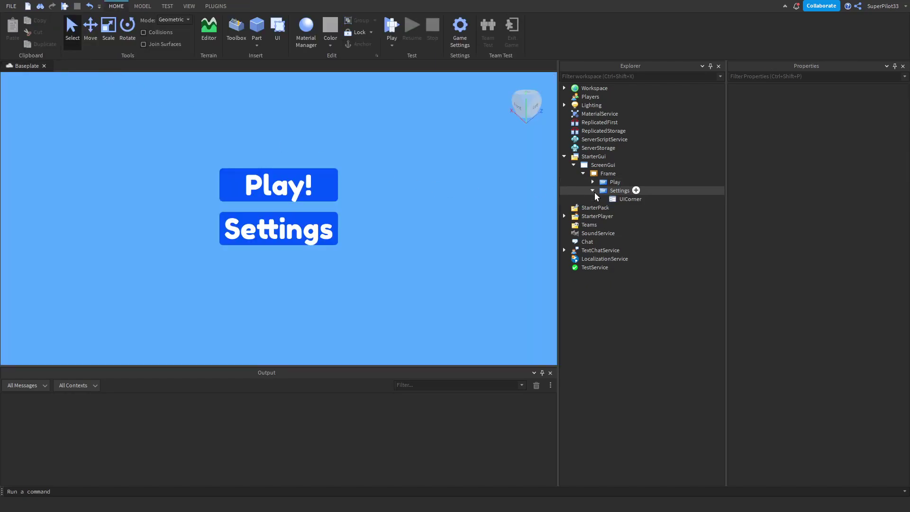
{"action": "left_click", "coordinate": [593, 190]}
{"action": "left_click", "coordinate": [622, 173]}
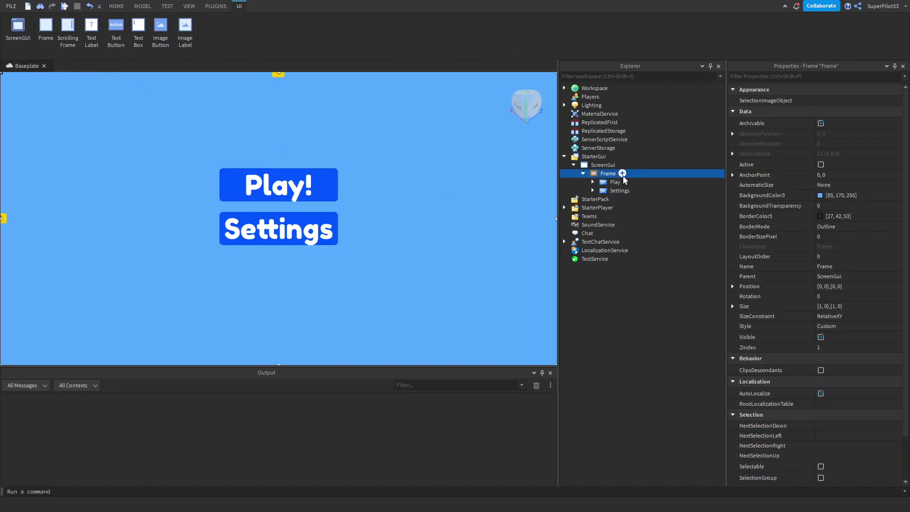
{"action": "left_click", "coordinate": [585, 243]}
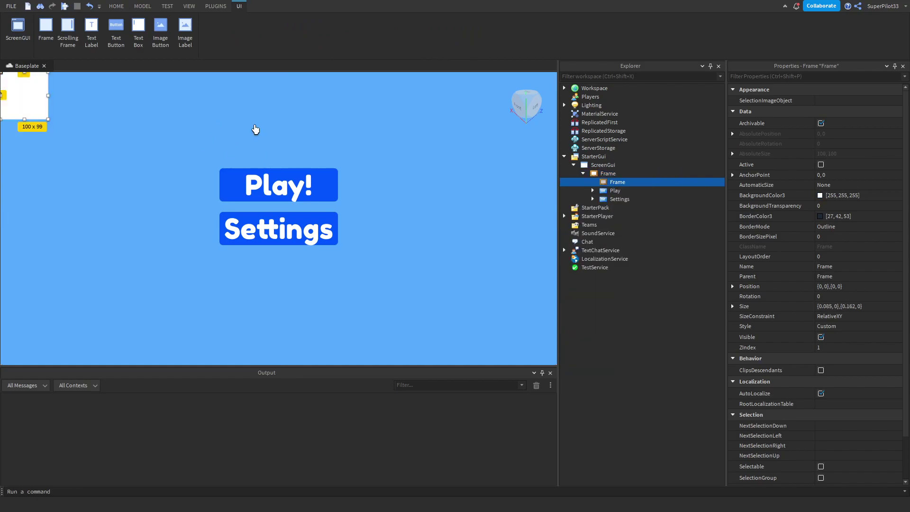
{"action": "double_click", "coordinate": [617, 182]}
{"action": "type", "text": "SettingsFrame"}
{"action": "key", "text": "Return"}
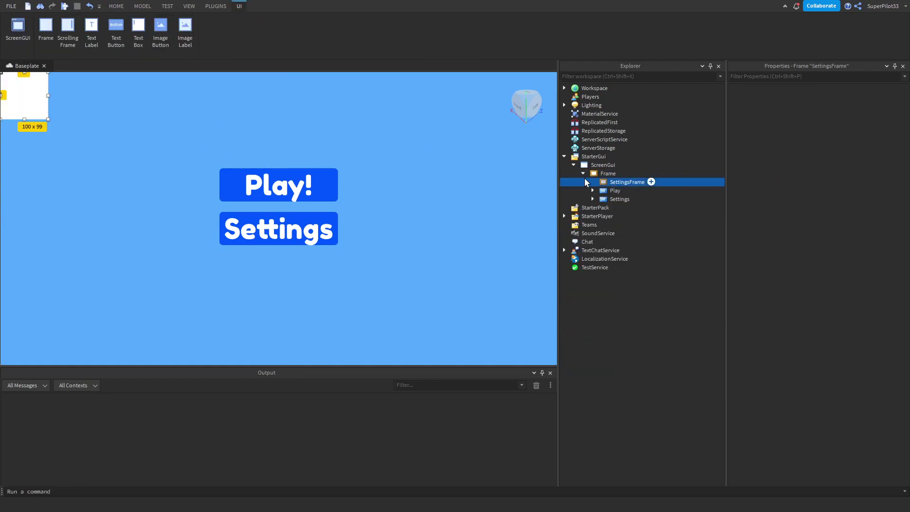
Enlarge and centre SettingsFrame at about 609 x 377 and set its BackgroundColor3 to the darker blue [70, 141, 212].
{"action": "left_click_drag", "start_coordinate": [47, 118], "coordinate": [289, 249]}
{"action": "left_click_drag", "start_coordinate": [224, 200], "coordinate": [358, 253]}
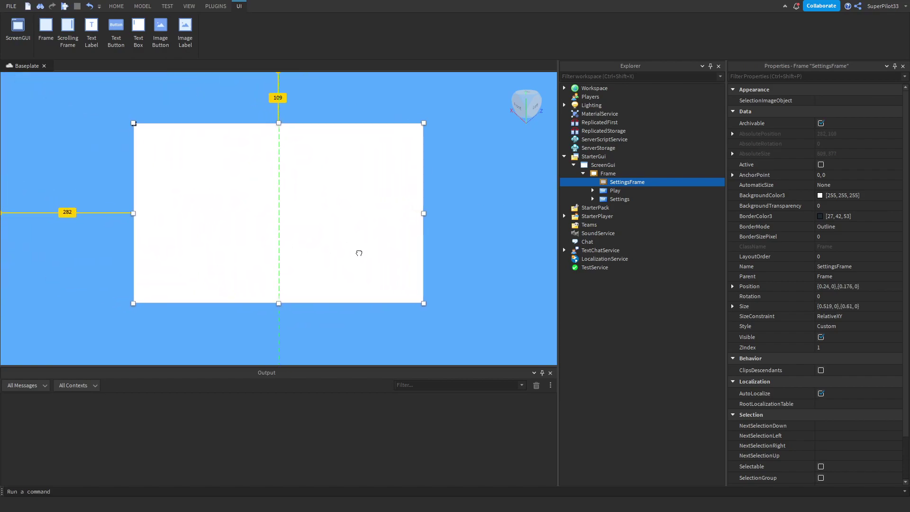
{"action": "left_click", "coordinate": [821, 195]}
{"action": "left_click", "coordinate": [398, 241]}
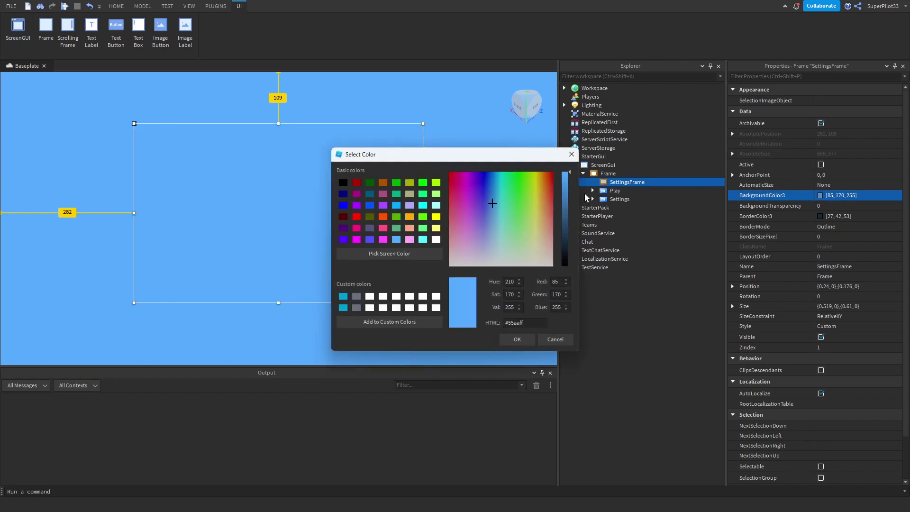
{"action": "left_click", "coordinate": [565, 194]}
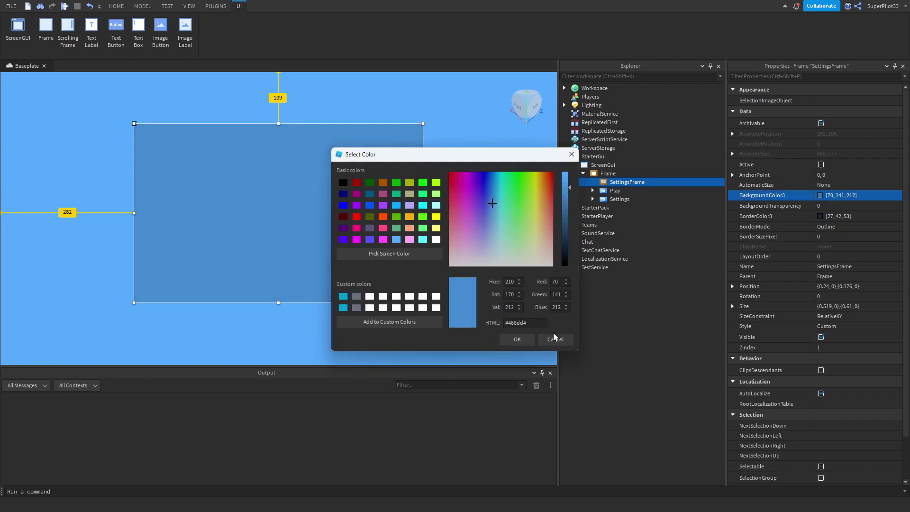
{"action": "left_click", "coordinate": [522, 339]}
Round SettingsFrame's corners by inserting a UICorner into it.
{"action": "left_click", "coordinate": [652, 182]}
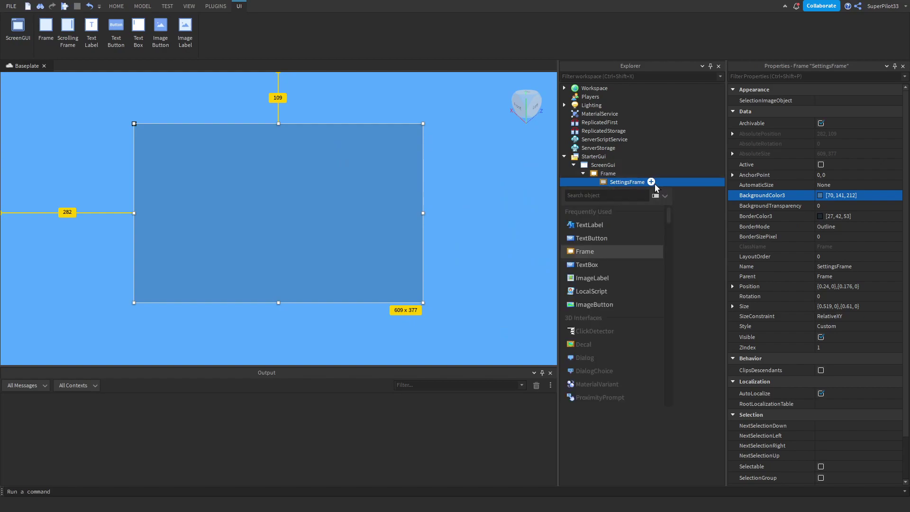
{"action": "type", "text": "UI"}
{"action": "left_click", "coordinate": [611, 224]}
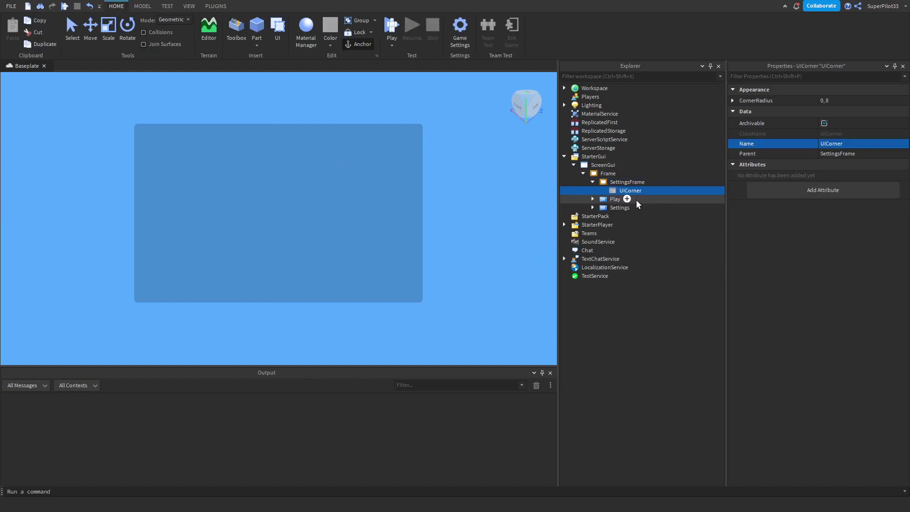
Insert a TextButton into SettingsFrame, sized 50 x 50 in the frame's upper-right corner, with the text "X".
{"action": "left_click", "coordinate": [652, 182]}
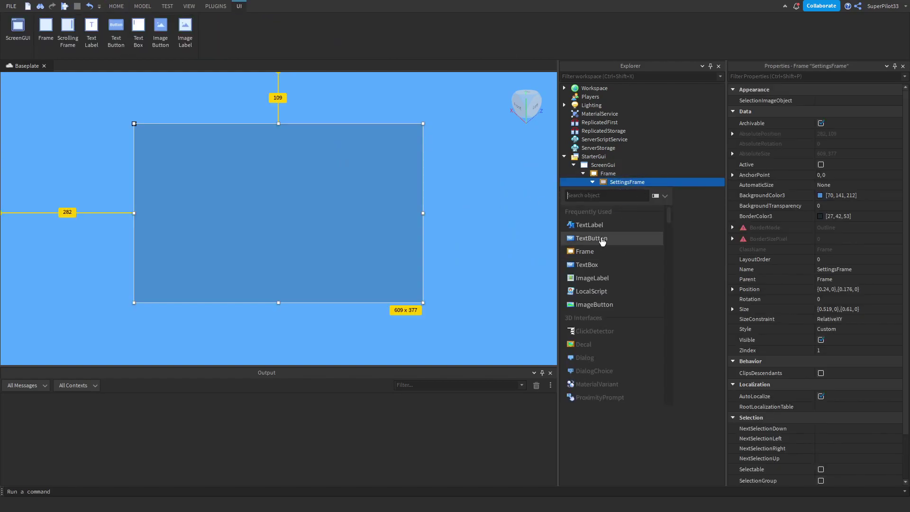
{"action": "left_click", "coordinate": [592, 239]}
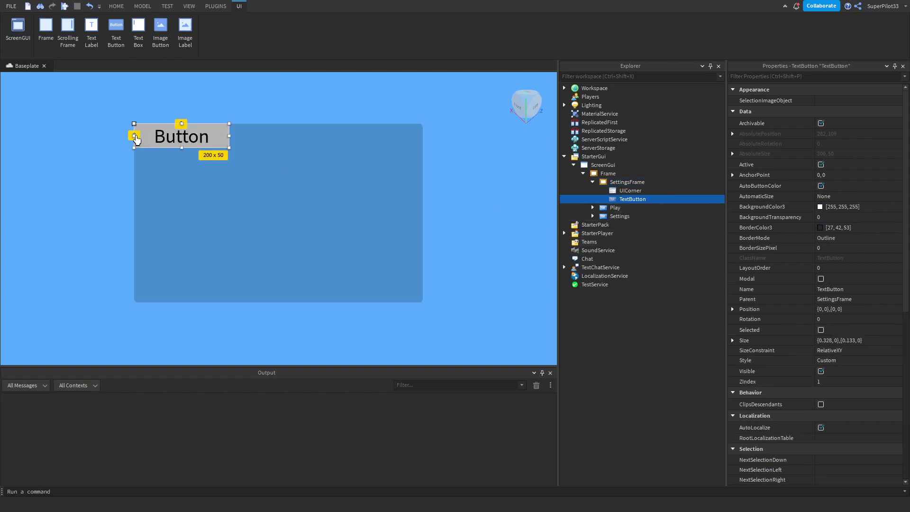
{"action": "left_click_drag", "start_coordinate": [135, 138], "coordinate": [411, 140]}
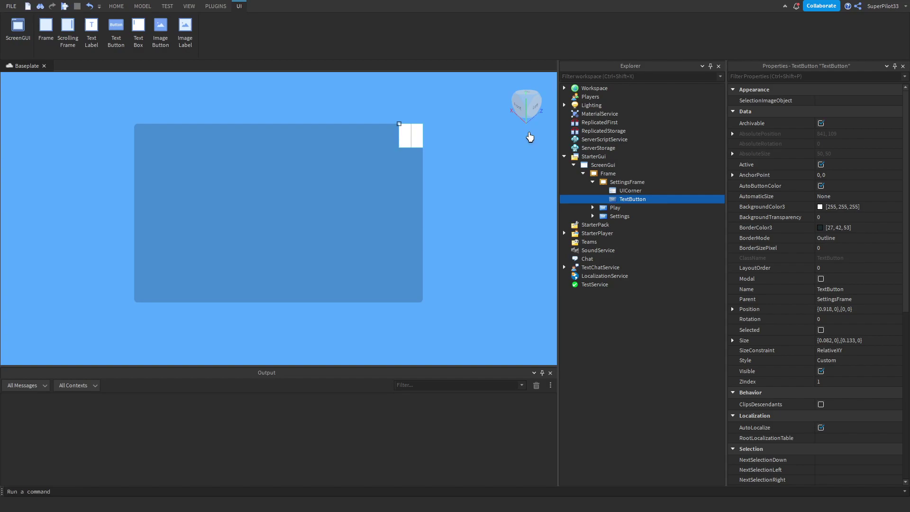
{"action": "left_click", "coordinate": [609, 173]}
{"action": "left_click", "coordinate": [632, 199]}
Set the X button's FontFace to Fredoka One.
{"action": "scroll", "coordinate": [838, 311], "scroll_direction": "down", "scroll_amount": 3}
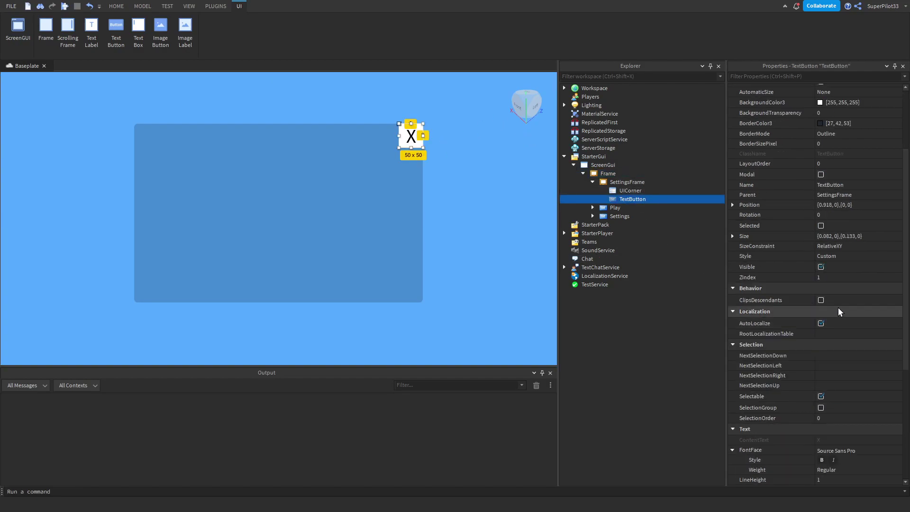
{"action": "scroll", "coordinate": [838, 311], "scroll_direction": "down", "scroll_amount": 5}
{"action": "left_click", "coordinate": [849, 294]}
{"action": "left_click", "coordinate": [849, 294]}
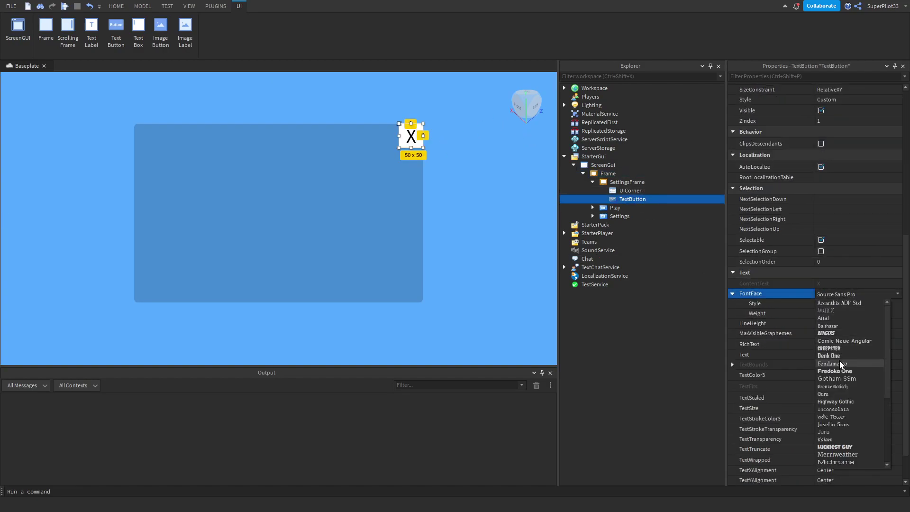
{"action": "left_click", "coordinate": [835, 372]}
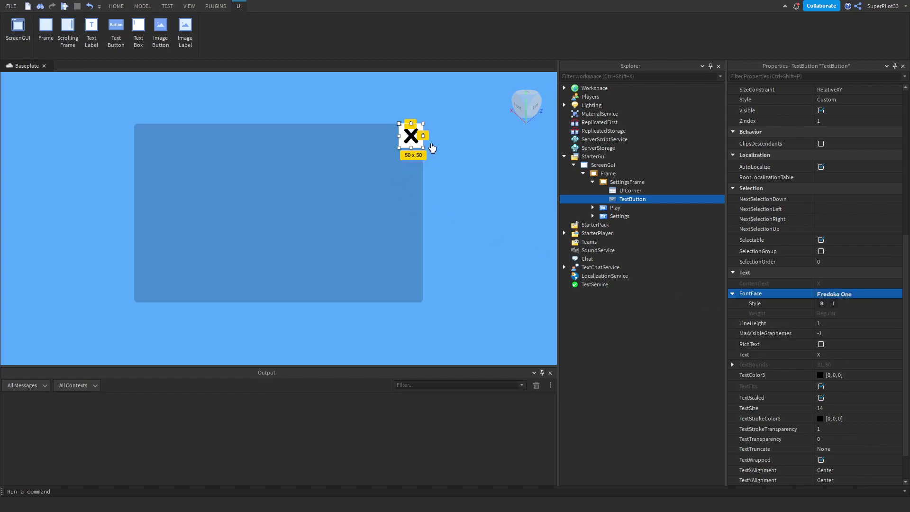
Set the X button's TextColor3 to bright red [255, 0, 4].
{"action": "left_click", "coordinate": [821, 375]}
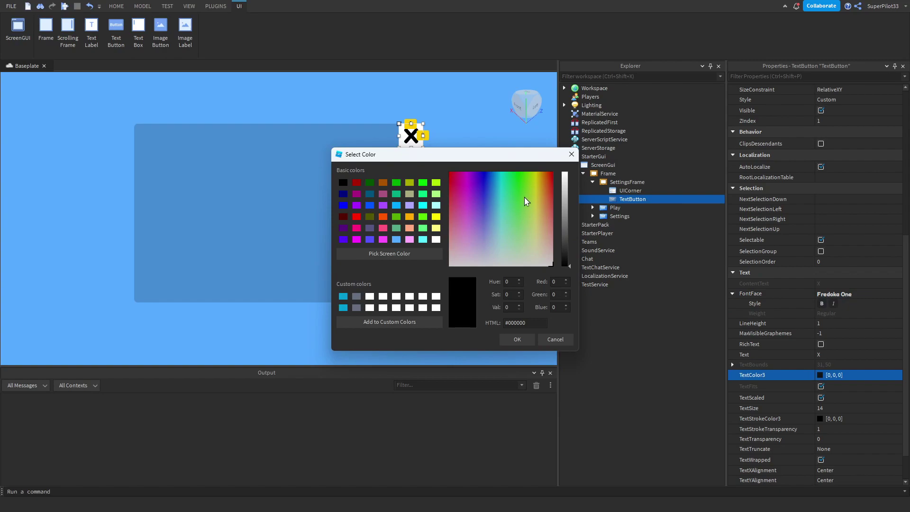
{"action": "left_click", "coordinate": [451, 172]}
{"action": "left_click_drag", "start_coordinate": [566, 244], "coordinate": [565, 172]}
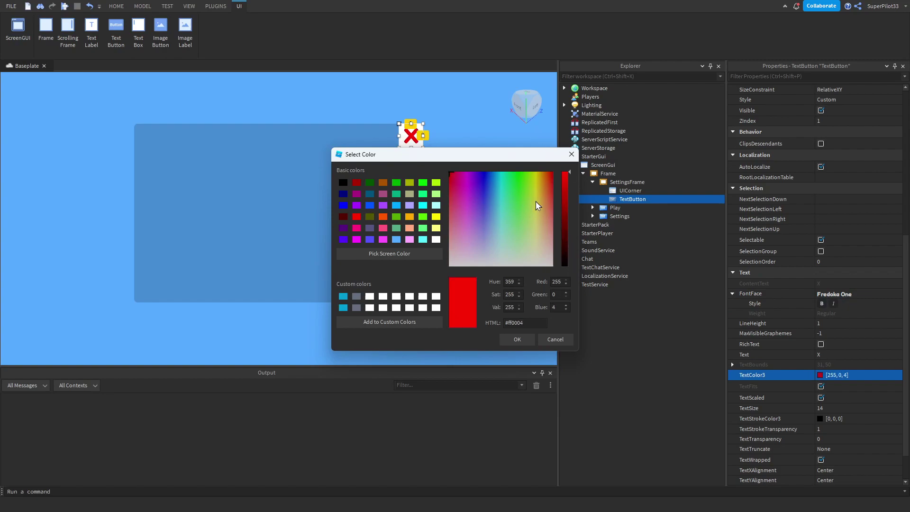
{"action": "left_click", "coordinate": [531, 338]}
Make the X button's background fully transparent by setting its BackgroundTransparency to 1.
{"action": "scroll", "coordinate": [811, 243], "scroll_direction": "up", "scroll_amount": 5}
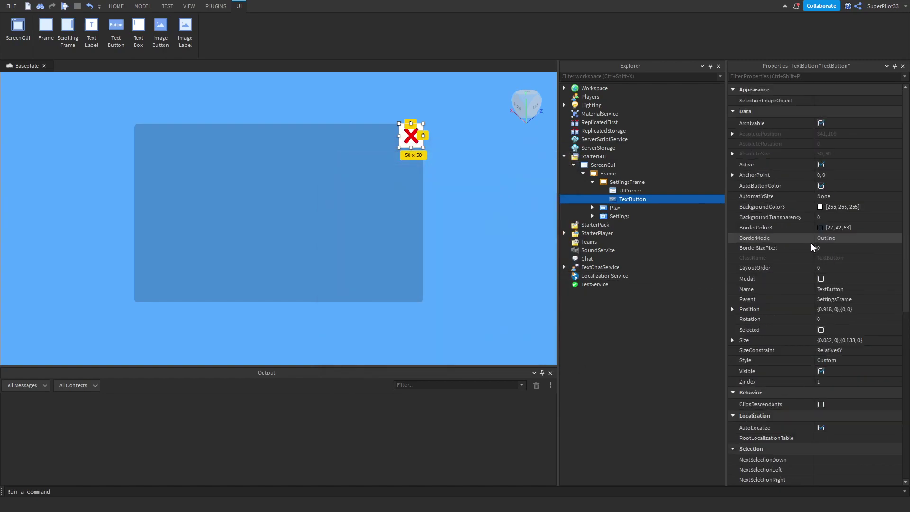
{"action": "left_click", "coordinate": [840, 218]}
{"action": "left_click", "coordinate": [447, 178]}
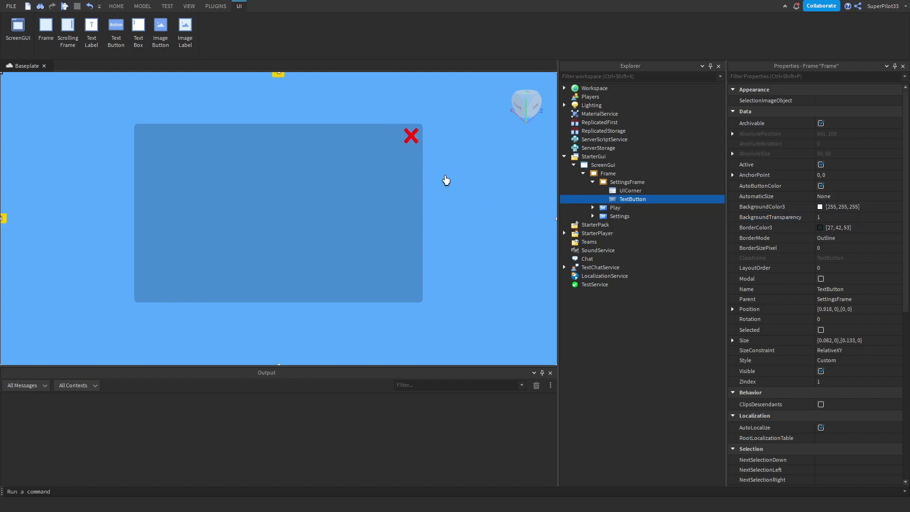
Rename the X TextButton inside SettingsFrame to Close and insert an empty LocalScript into it.
{"action": "left_click", "coordinate": [614, 215]}
{"action": "left_click", "coordinate": [635, 201]}
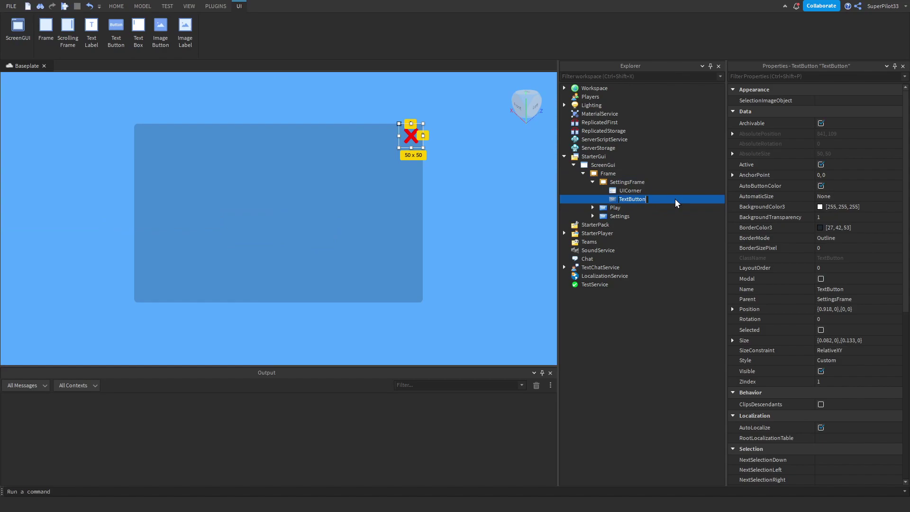
{"action": "left_click", "coordinate": [639, 199]}
{"action": "left_click", "coordinate": [591, 242]}
Copy all the code from the Play button's LocalScript into the Close button's LocalScript and close the script.
{"action": "left_click", "coordinate": [616, 216]}
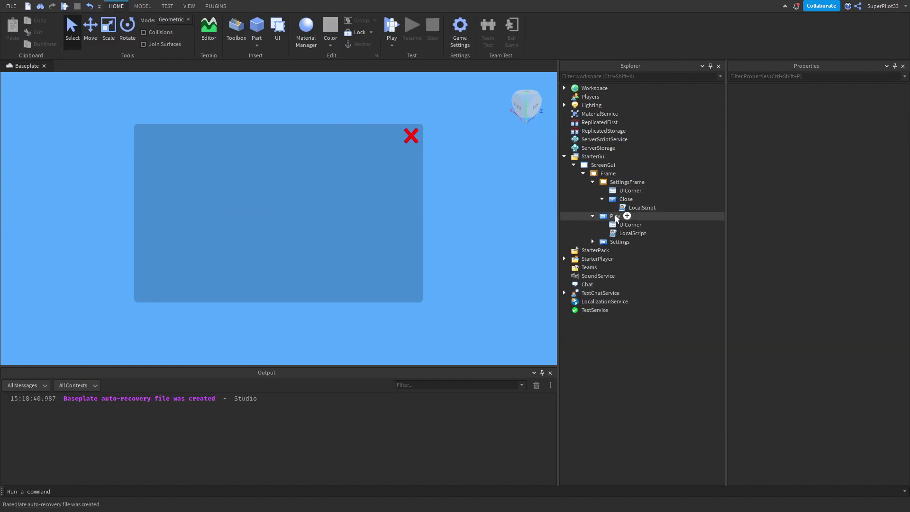
{"action": "double_click", "coordinate": [625, 235]}
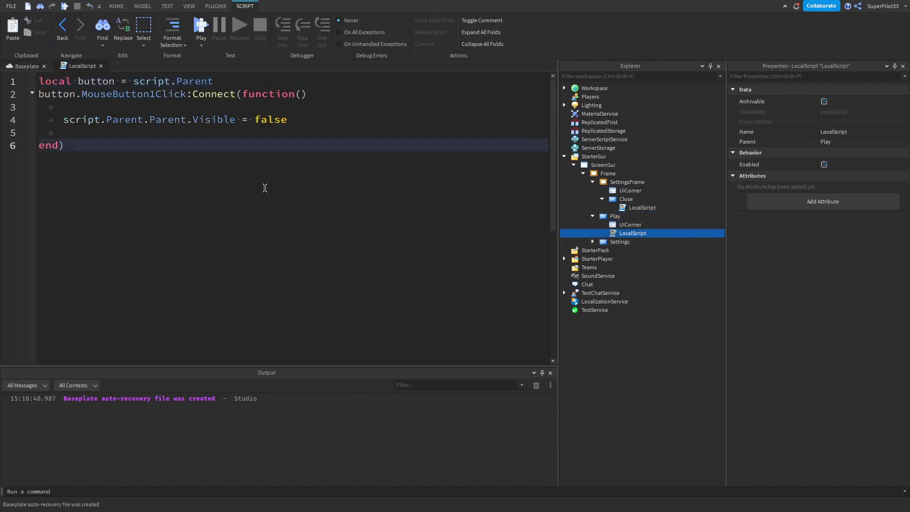
{"action": "key", "text": "ctrl+a"}
{"action": "key", "text": "ctrl+c"}
{"action": "key", "text": "ctrl+w"}
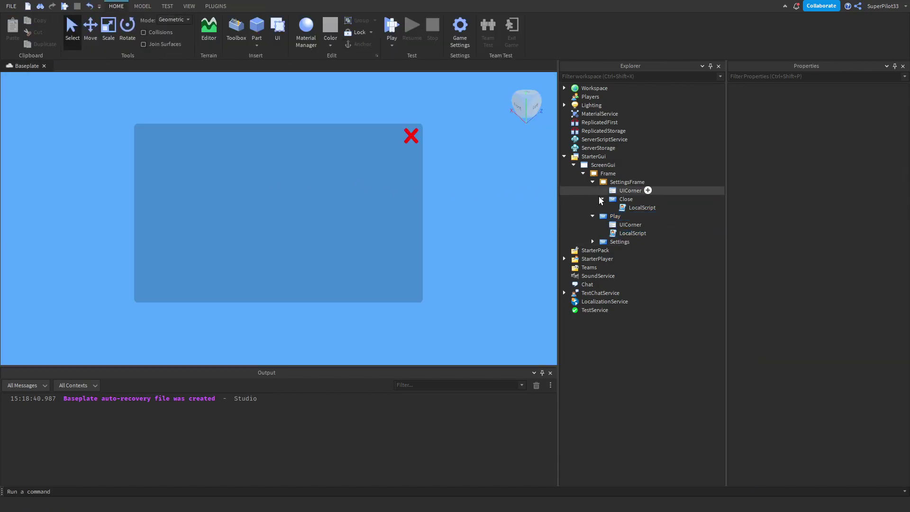
{"action": "left_click", "coordinate": [641, 207]}
{"action": "double_click", "coordinate": [633, 209]}
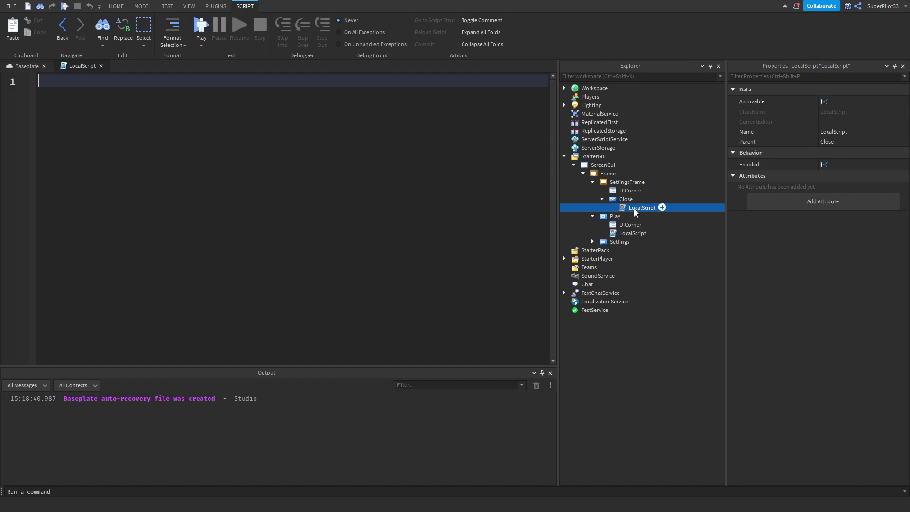
{"action": "key", "text": "ctrl+v"}
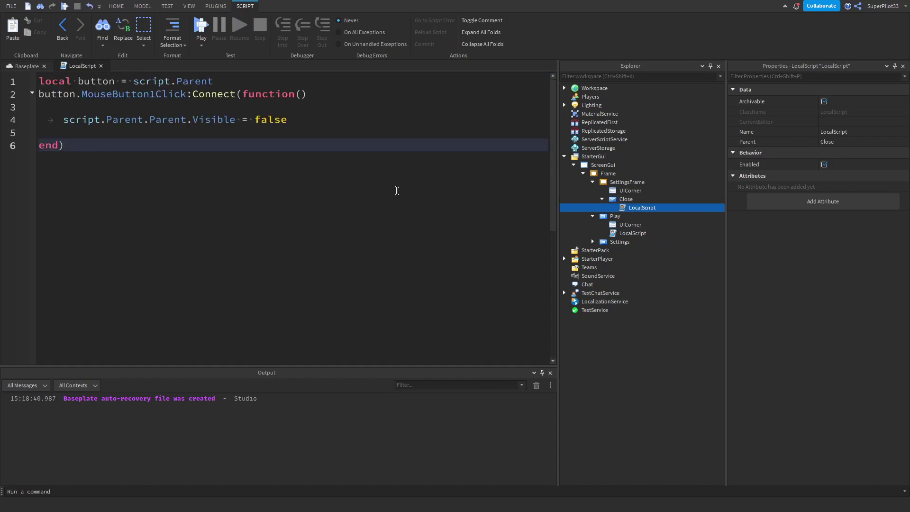
{"action": "key", "text": "ctrl+w"}
Insert a LocalScript into the Settings button and close its script editor.
{"action": "left_click", "coordinate": [602, 199]}
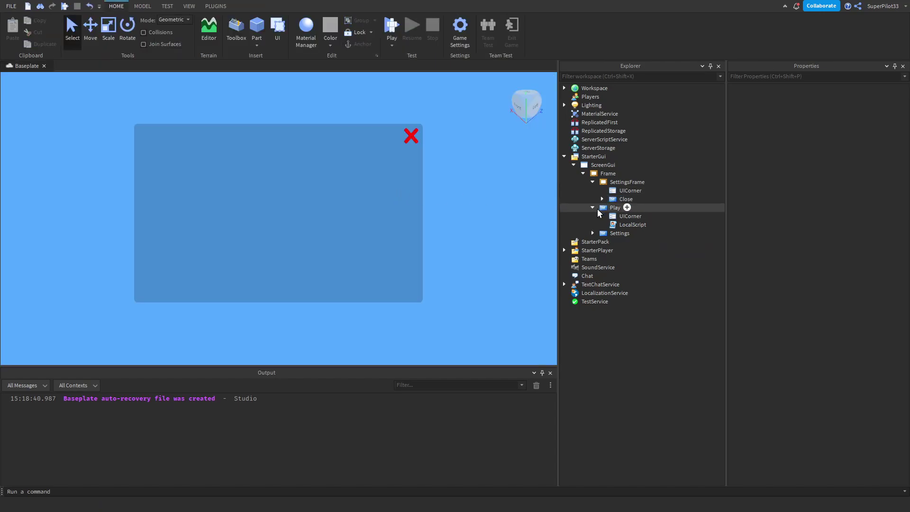
{"action": "left_click", "coordinate": [593, 208]}
{"action": "left_click", "coordinate": [592, 182]}
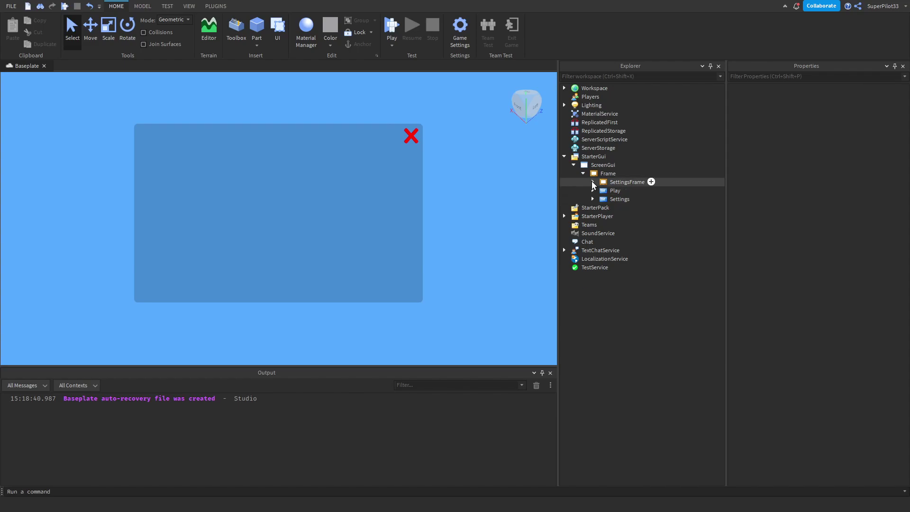
{"action": "left_click", "coordinate": [592, 199]}
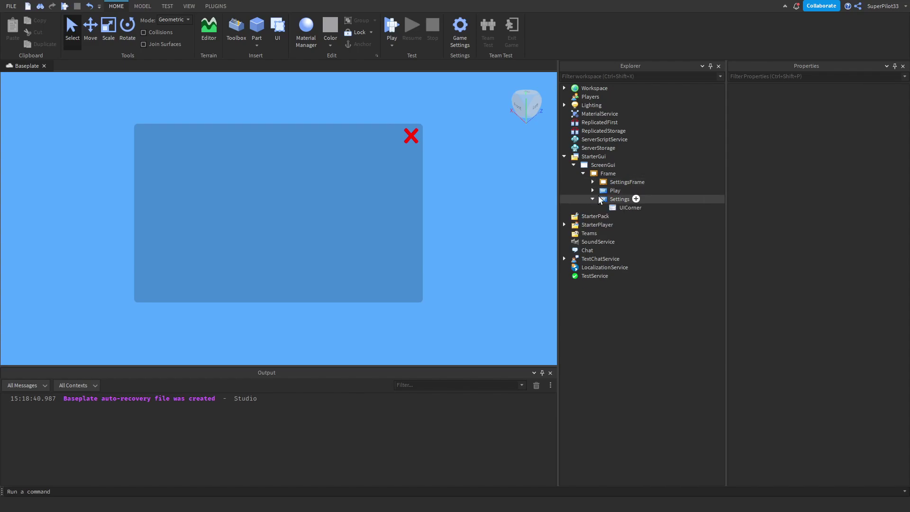
{"action": "left_click", "coordinate": [628, 198]}
{"action": "left_click", "coordinate": [601, 244]}
{"action": "key", "text": "ctrl+w"}
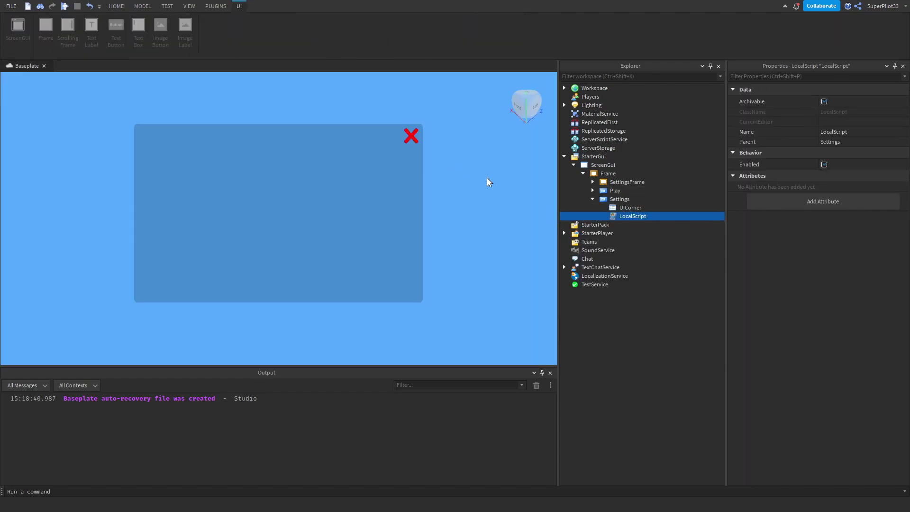
Hide SettingsFrame by turning off its Visible property.
{"action": "left_click", "coordinate": [625, 182]}
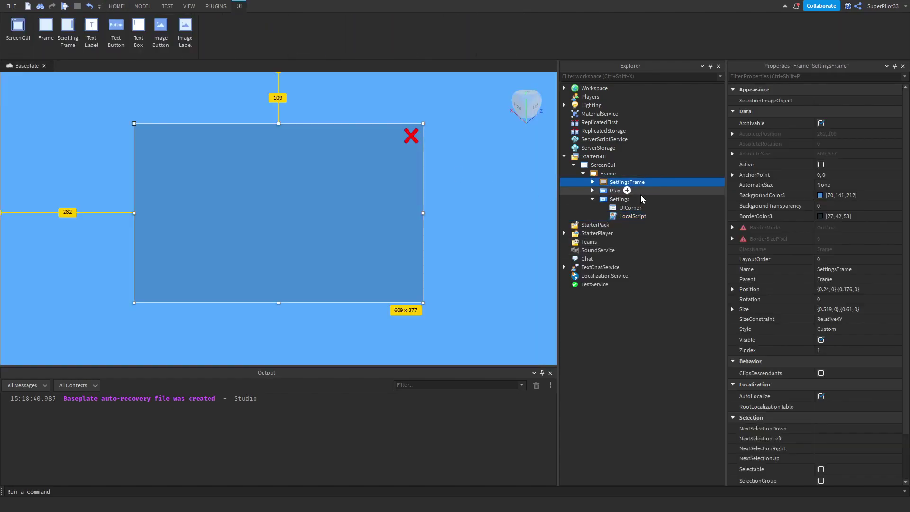
{"action": "left_click", "coordinate": [822, 339]}
Fill the Settings button's LocalScript with the same click-handler code as the Play button's LocalScript.
{"action": "left_click", "coordinate": [635, 216]}
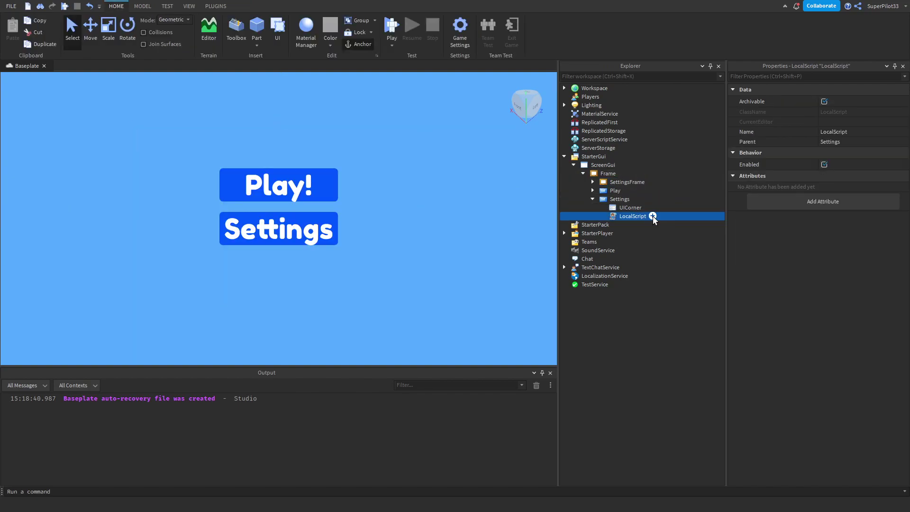
{"action": "double_click", "coordinate": [625, 218]}
{"action": "key", "text": "ctrl+a"}
{"action": "left_click", "coordinate": [269, 166]}
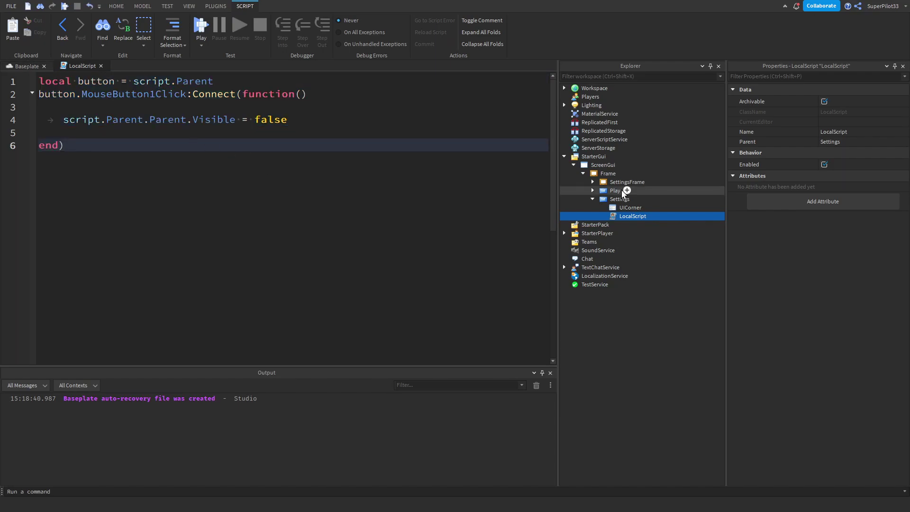
{"action": "left_click", "coordinate": [593, 190]}
{"action": "left_click", "coordinate": [631, 199]}
{"action": "double_click", "coordinate": [633, 208]}
{"action": "key", "text": "ctrl+a"}
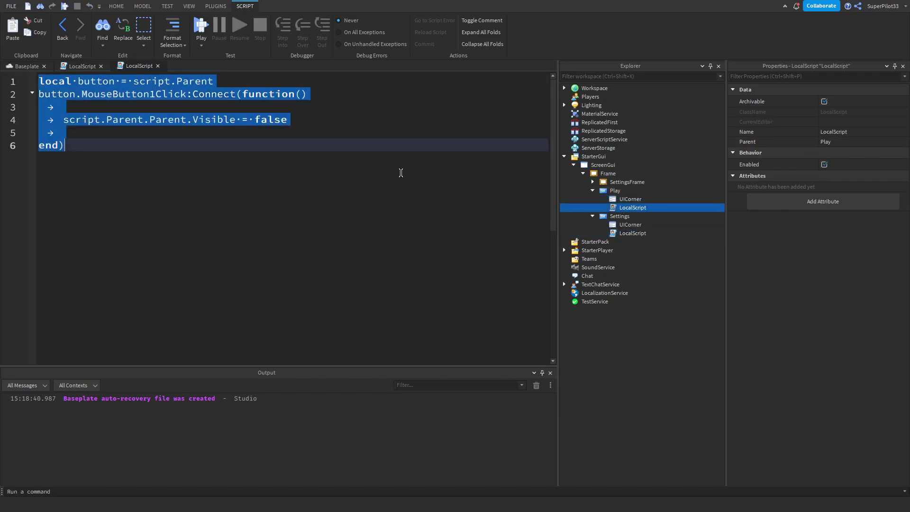
{"action": "key", "text": "ctrl+w"}
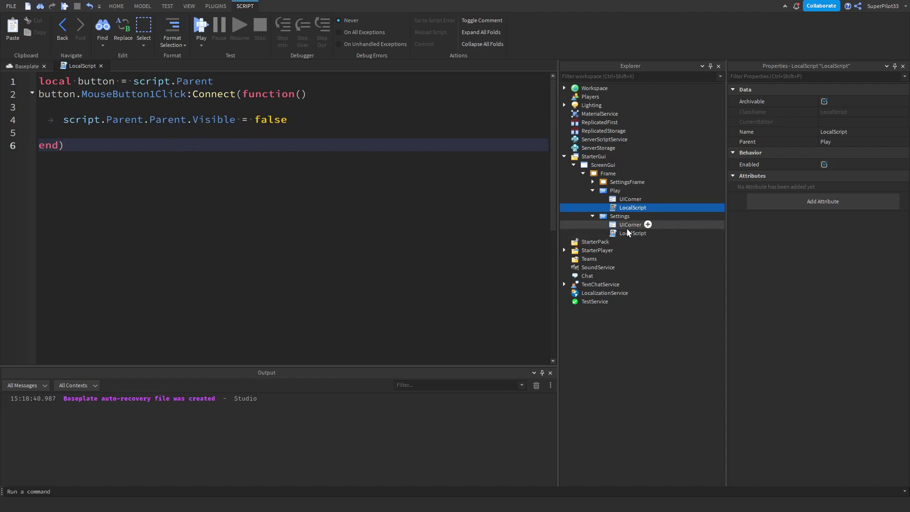
Turn SettingsFrame's Visible property on to preview it over the main menu, and turn it off again.
{"action": "left_click", "coordinate": [633, 216]}
{"action": "left_click", "coordinate": [123, 77]}
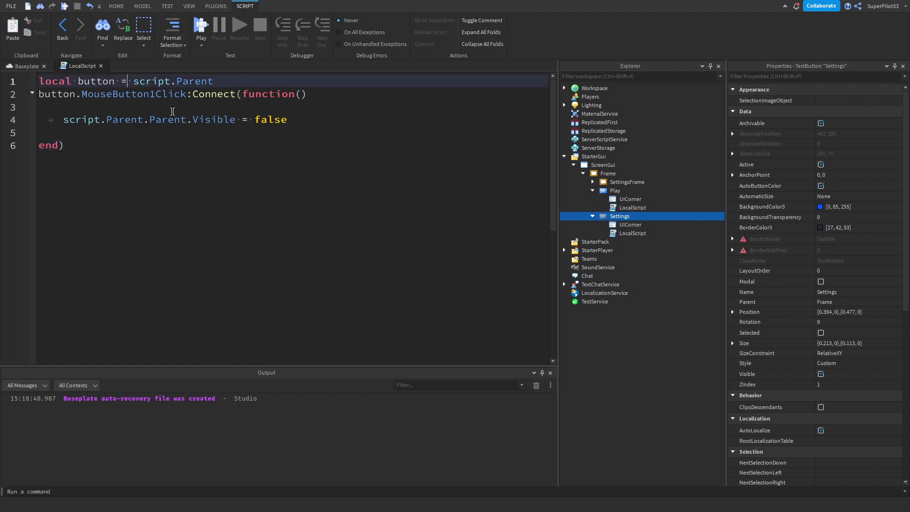
{"action": "left_click", "coordinate": [633, 234]}
{"action": "left_click", "coordinate": [626, 216]}
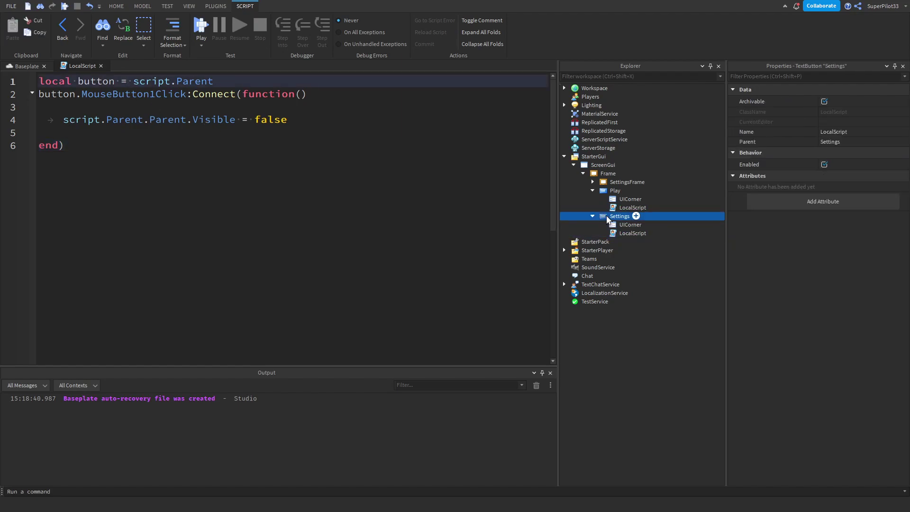
{"action": "left_click", "coordinate": [596, 175]}
{"action": "left_click", "coordinate": [604, 183]}
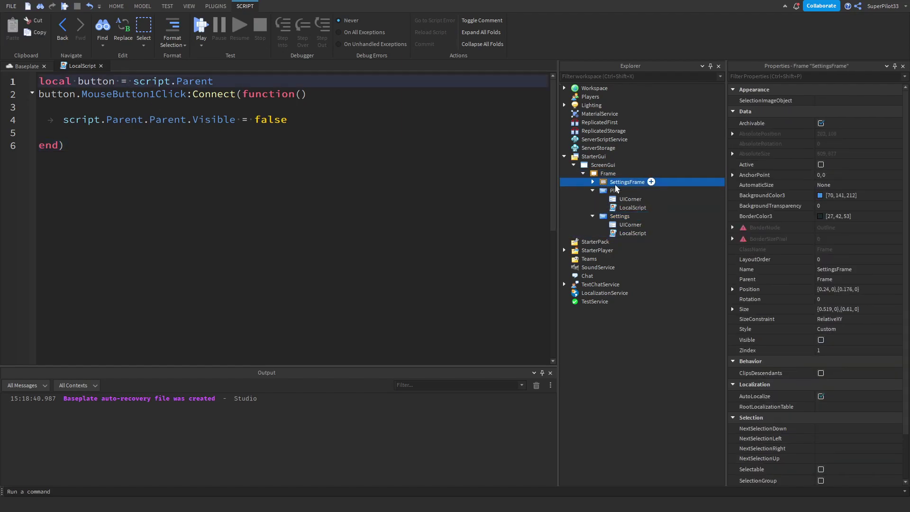
{"action": "left_click", "coordinate": [822, 341]}
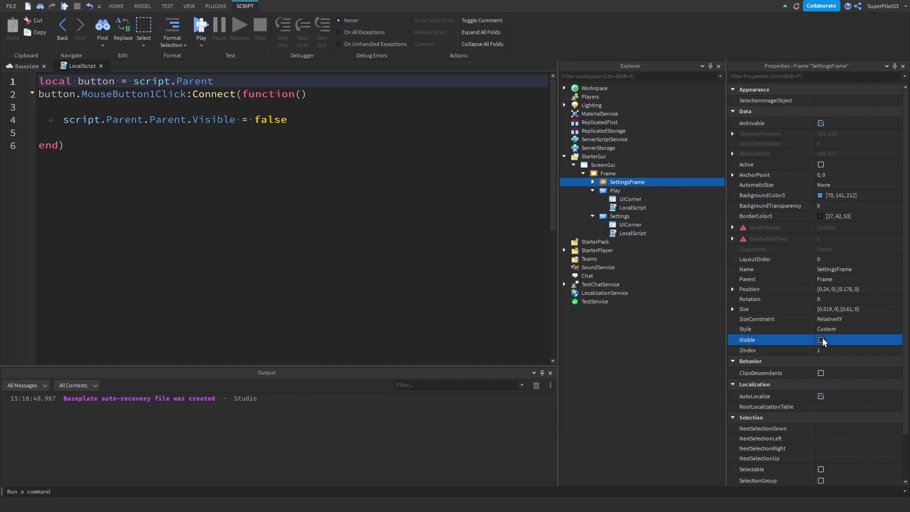
{"action": "left_click", "coordinate": [38, 68]}
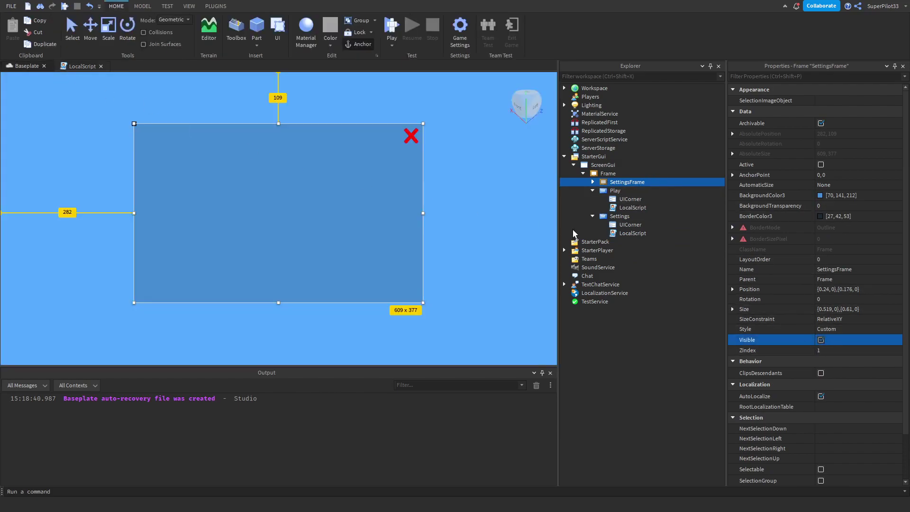
{"action": "left_click", "coordinate": [822, 340]}
Change line 4 of the Settings button's LocalScript to "script.Parent.Parent.SettingsFrame.Visible = true" and close the script.
{"action": "double_click", "coordinate": [633, 233]}
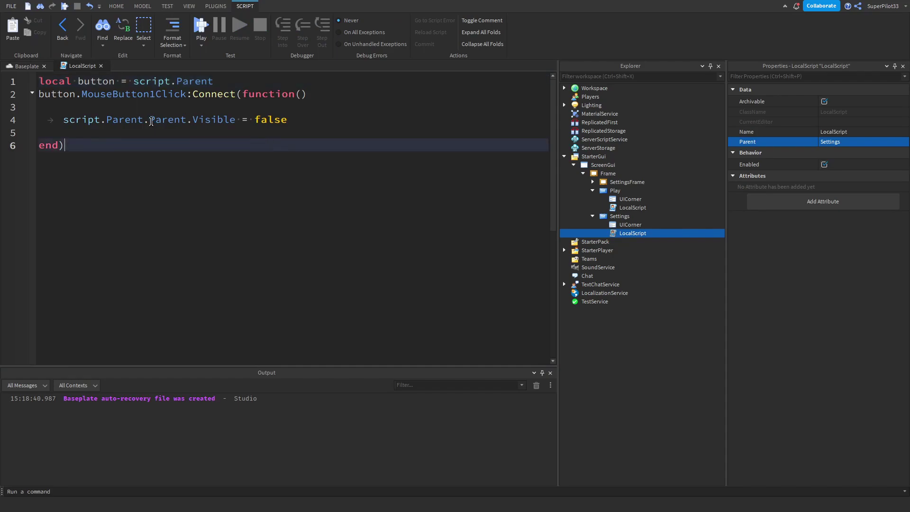
{"action": "left_click_drag", "start_coordinate": [295, 119], "coordinate": [119, 119]}
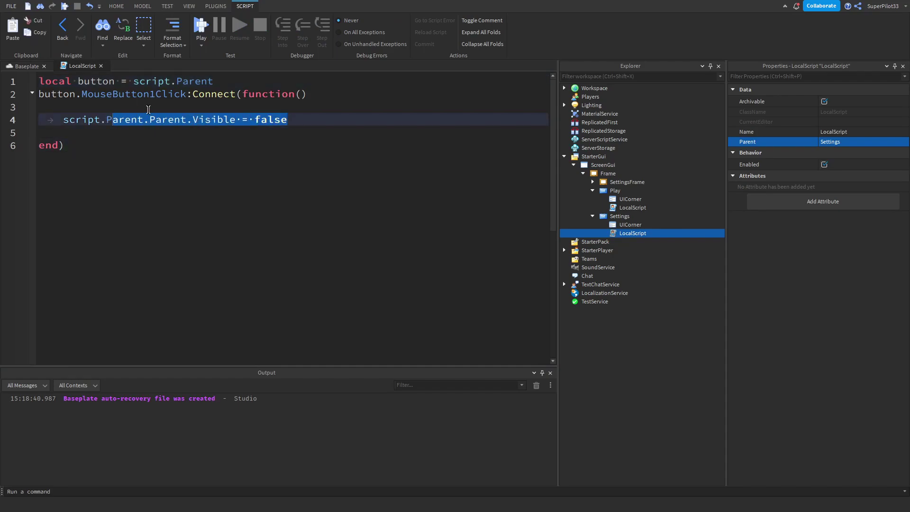
{"action": "key", "text": "BackSpace"}
{"action": "type", "text": "arent"}
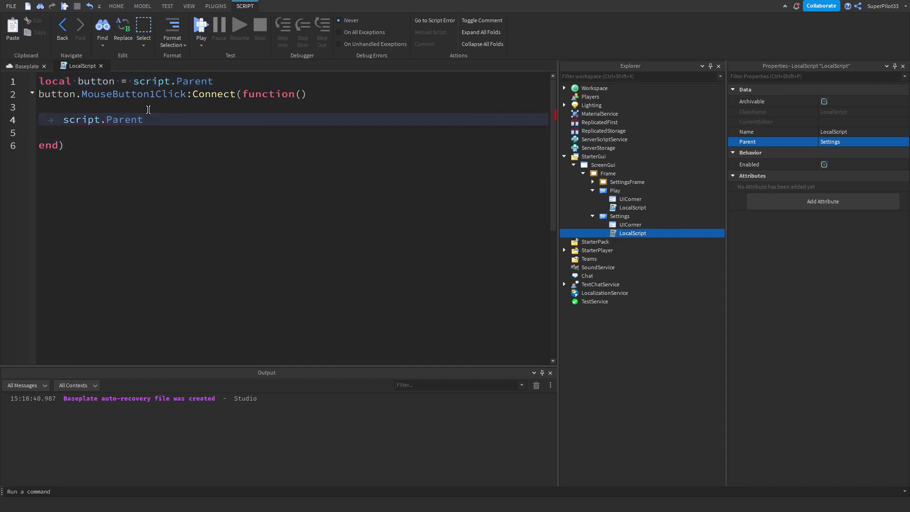
{"action": "type", "text": ".Parent.SettingsFrame.Vi"}
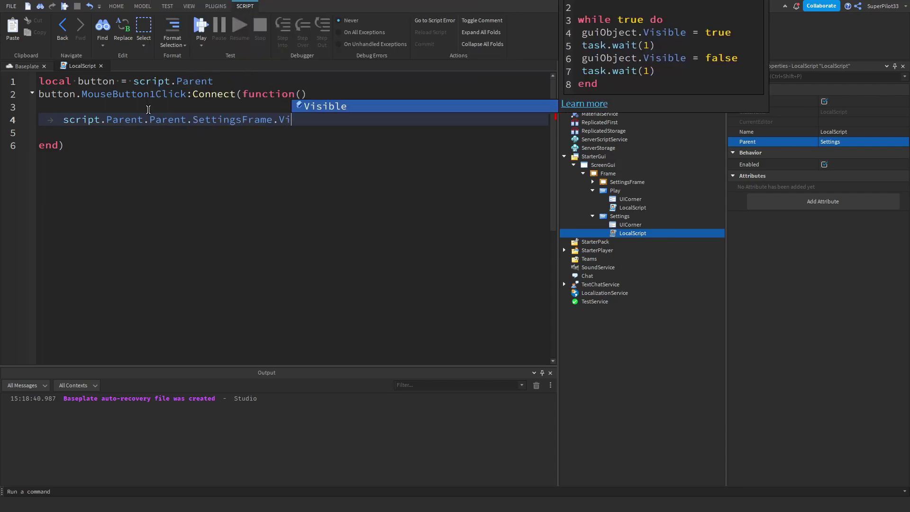
{"action": "type", "text": "sible = true"}
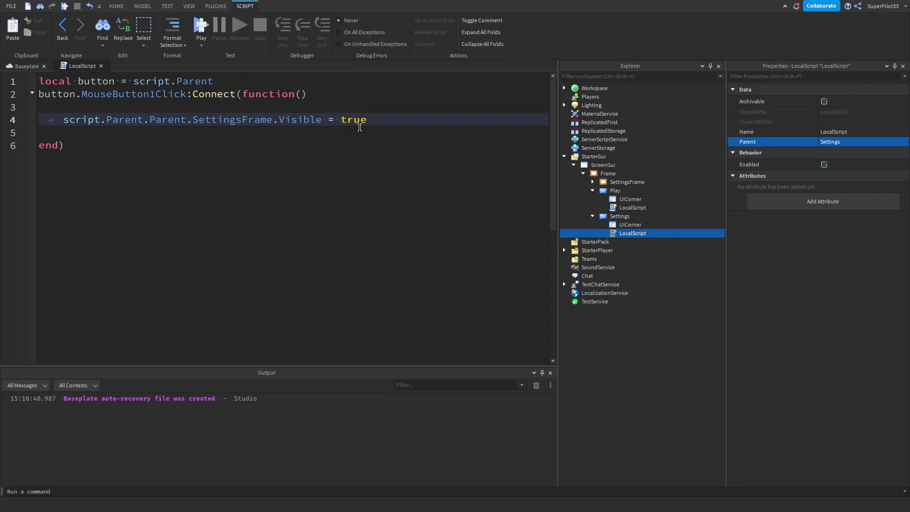
{"action": "left_click", "coordinate": [284, 150]}
{"action": "left_click", "coordinate": [101, 66]}
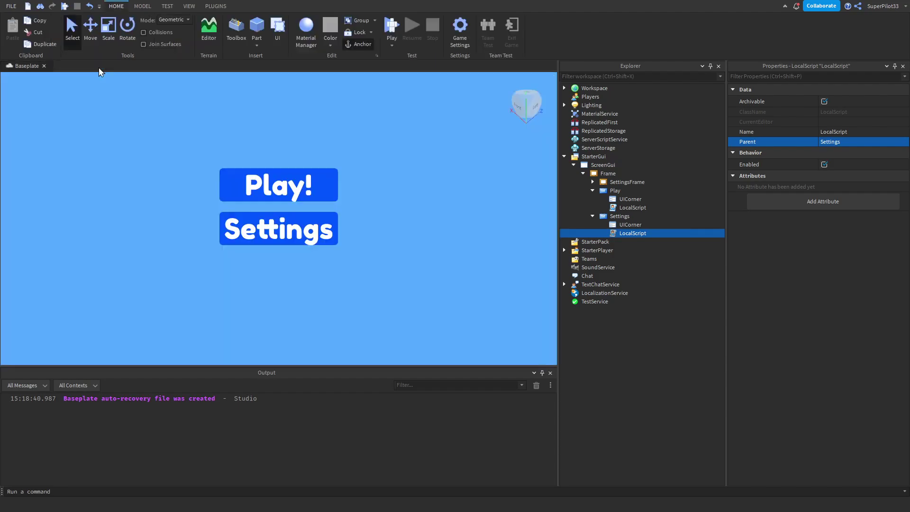
Start a play test of the game to try out the main menu.
{"action": "left_click", "coordinate": [406, 126]}
{"action": "left_click", "coordinate": [392, 26]}
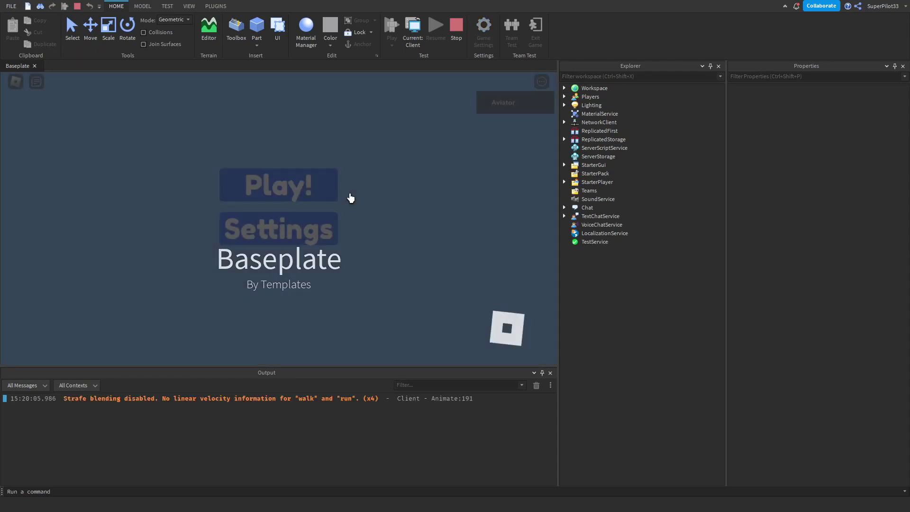
{"action": "key", "text": "Caps_Lock"}
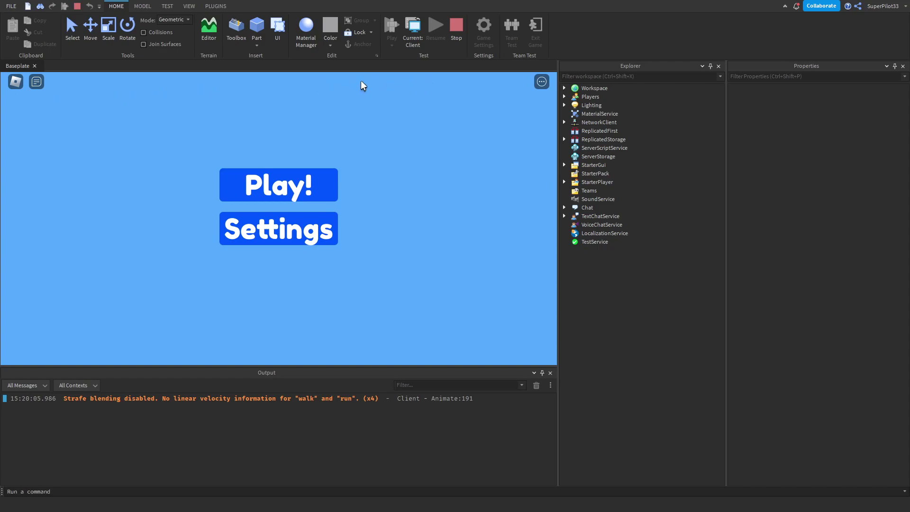
Test the main menu by opening and closing the settings frame three times, and enter the game with the Play! button.
{"action": "left_click", "coordinate": [314, 236]}
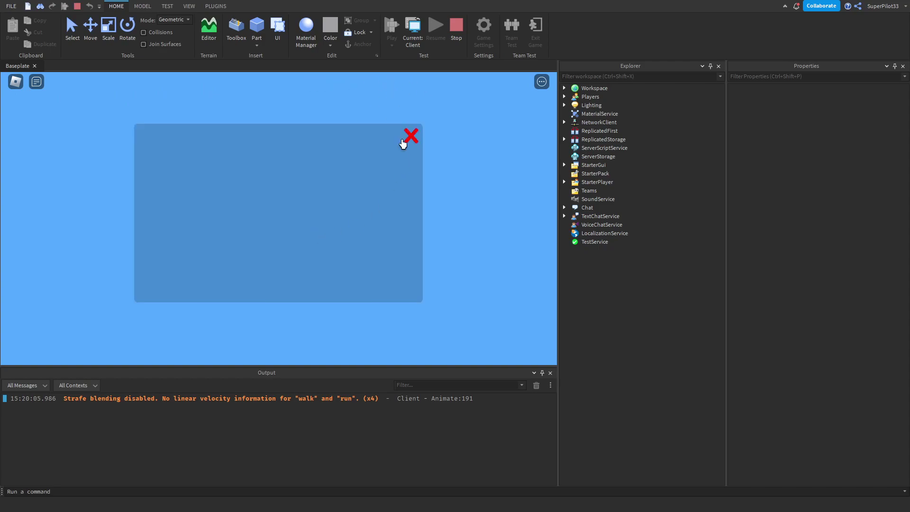
{"action": "left_click", "coordinate": [409, 136]}
{"action": "left_click", "coordinate": [326, 232]}
{"action": "left_click", "coordinate": [408, 137]}
{"action": "left_click", "coordinate": [311, 227]}
{"action": "left_click", "coordinate": [410, 138]}
{"action": "left_click", "coordinate": [298, 198]}
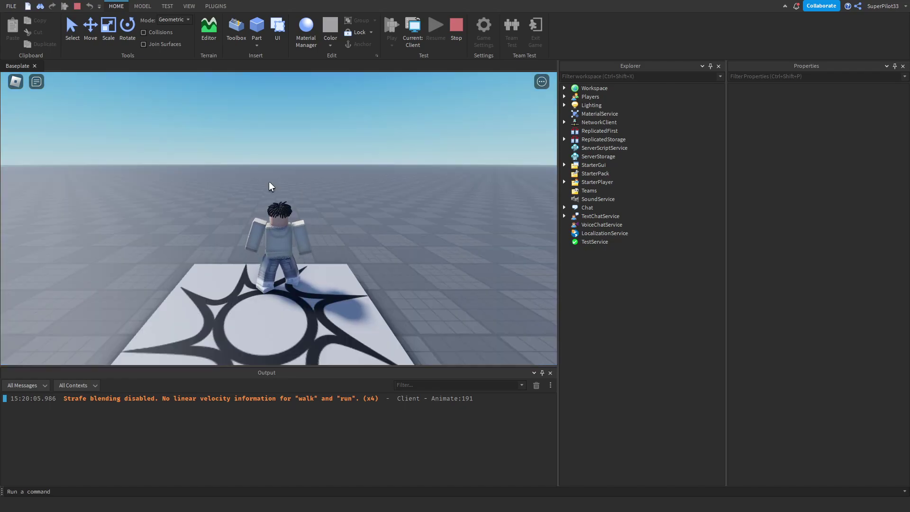
Reset the character from the in-game menu to test how the main menu behaves on respawn.
{"action": "key", "text": "Escape"}
{"action": "left_click", "coordinate": [192, 336]}
{"action": "left_click", "coordinate": [300, 247]}
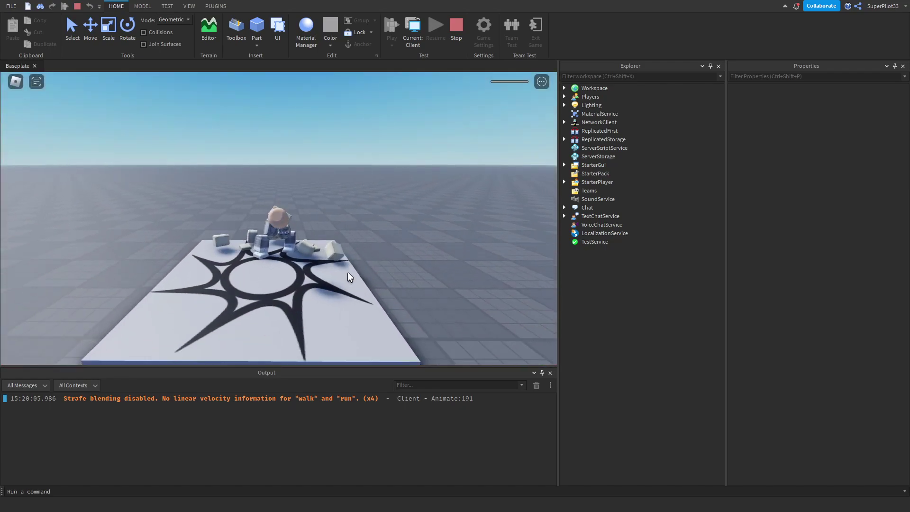
Select the ScreenGui inside StarterGui and examine its ResetOnSpawn property.
{"action": "left_click", "coordinate": [612, 165]}
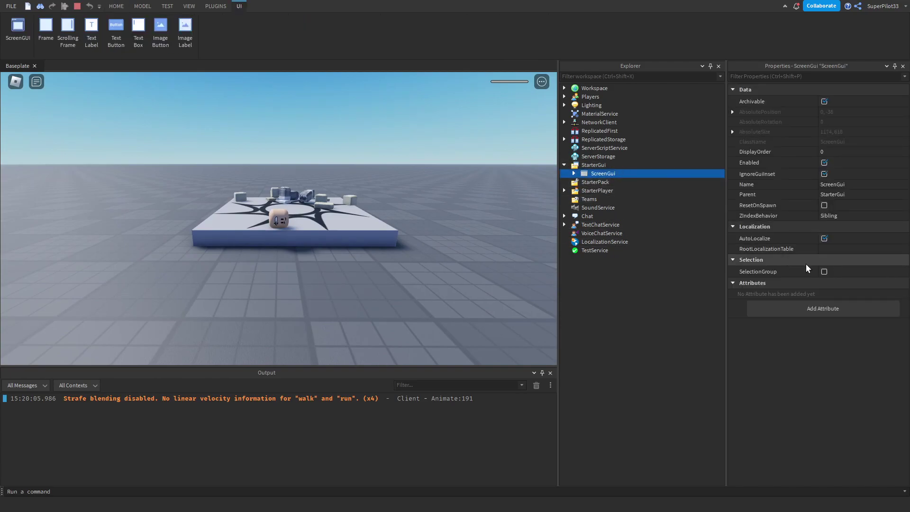
{"action": "left_click", "coordinate": [825, 205]}
{"action": "right_click_drag", "start_coordinate": [417, 223], "coordinate": [417, 228]}
{"action": "left_click", "coordinate": [441, 201]}
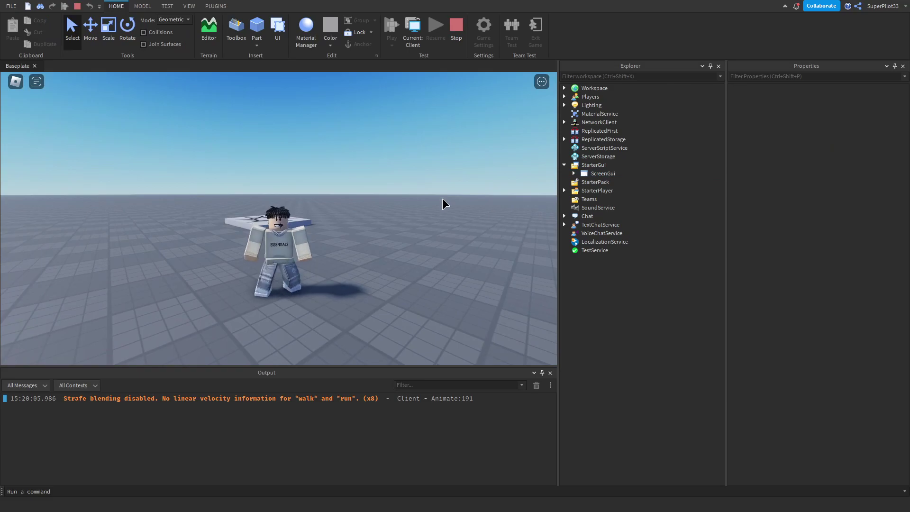
{"action": "right_click_drag", "start_coordinate": [325, 229], "coordinate": [320, 232]}
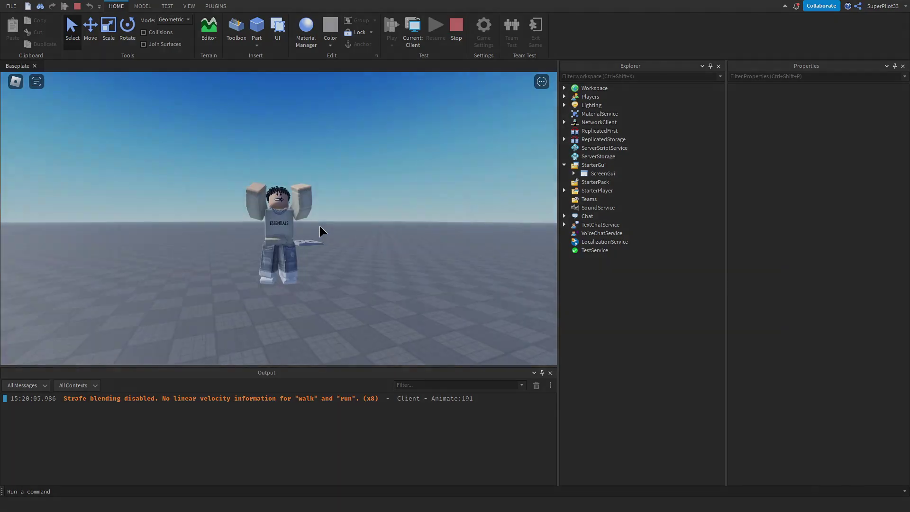